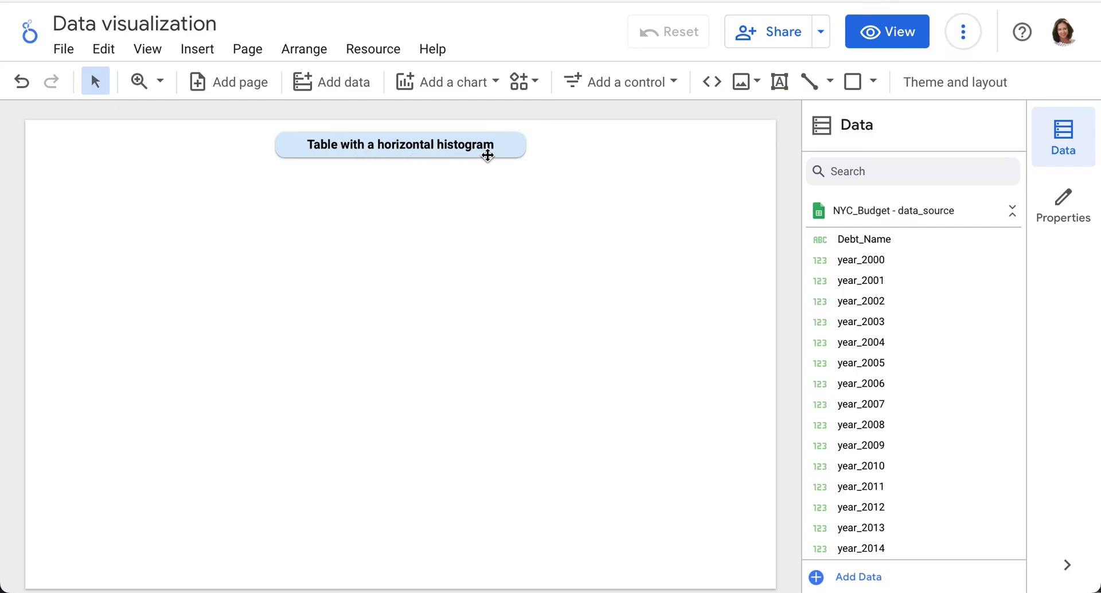
Place a Table with bars below the title and stretch it across most of the page width
click(487, 83)
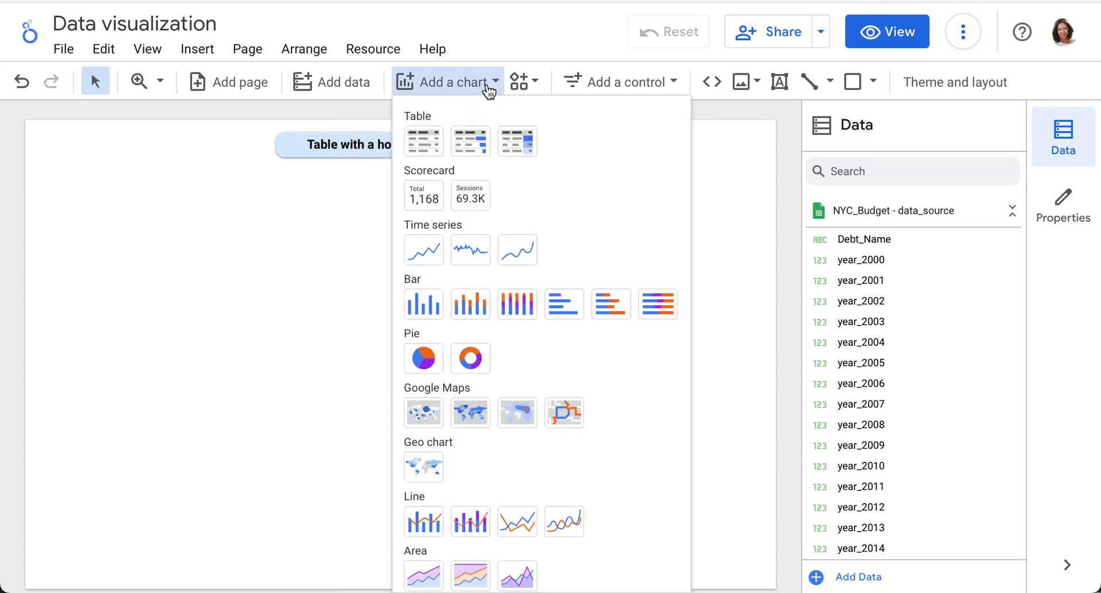
click(475, 145)
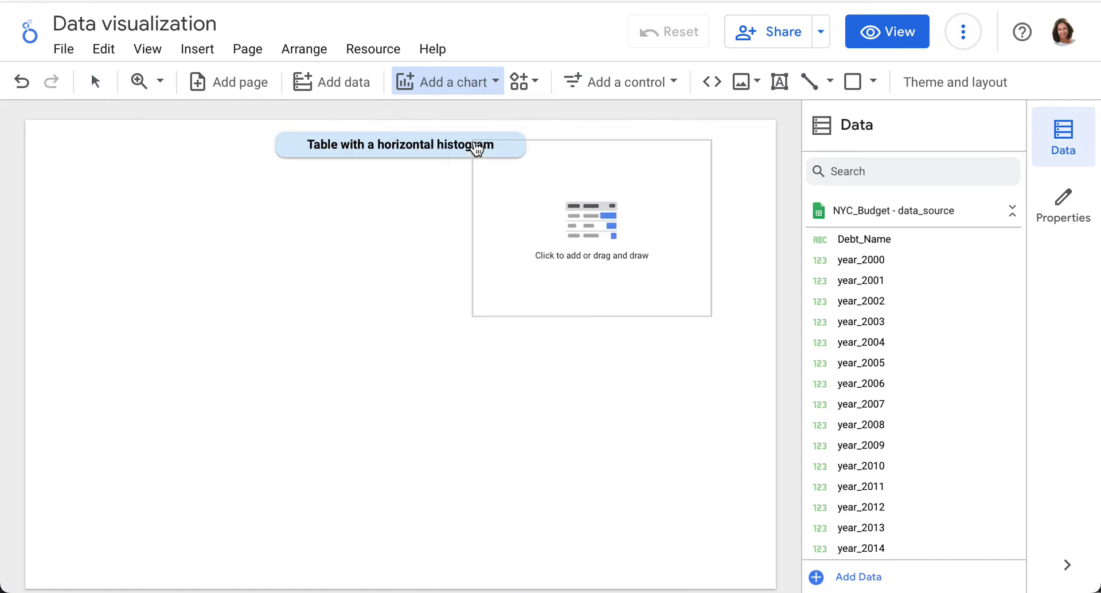
click(42, 181)
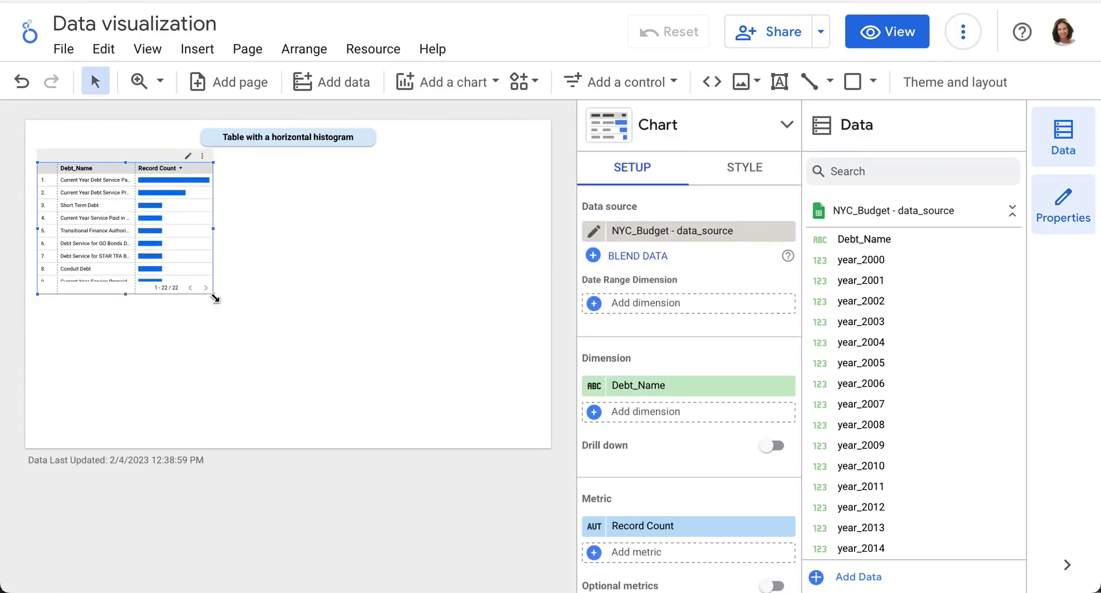
mouse_move(213, 294)
mouse_down()
mouse_move(525, 418)
mouse_move(544, 435)
mouse_up()
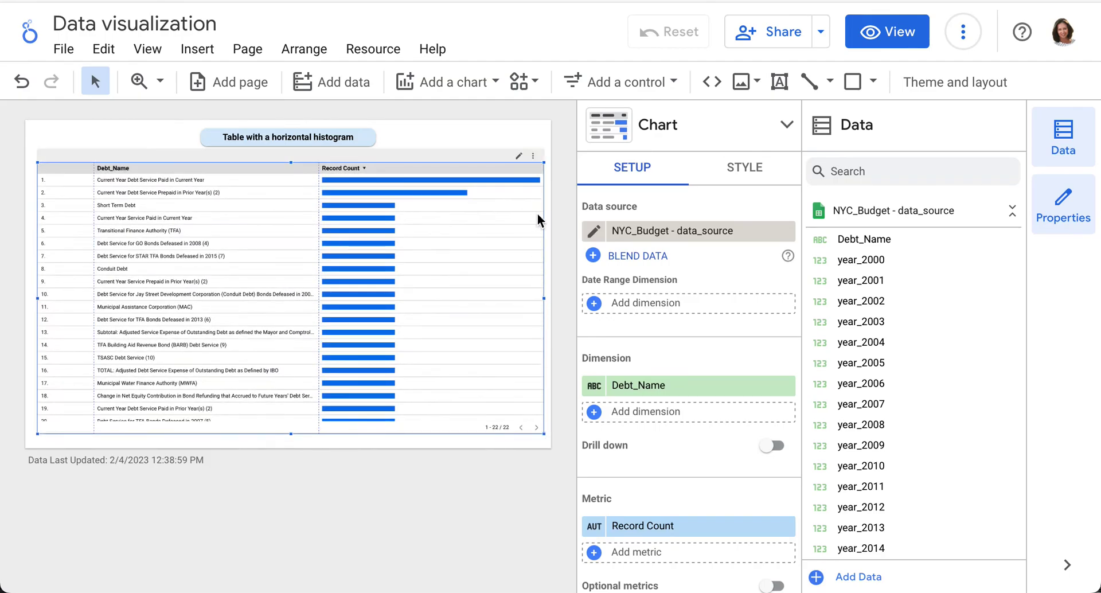
Select the table and scroll its data settings down to the Record Count metric
click(631, 176)
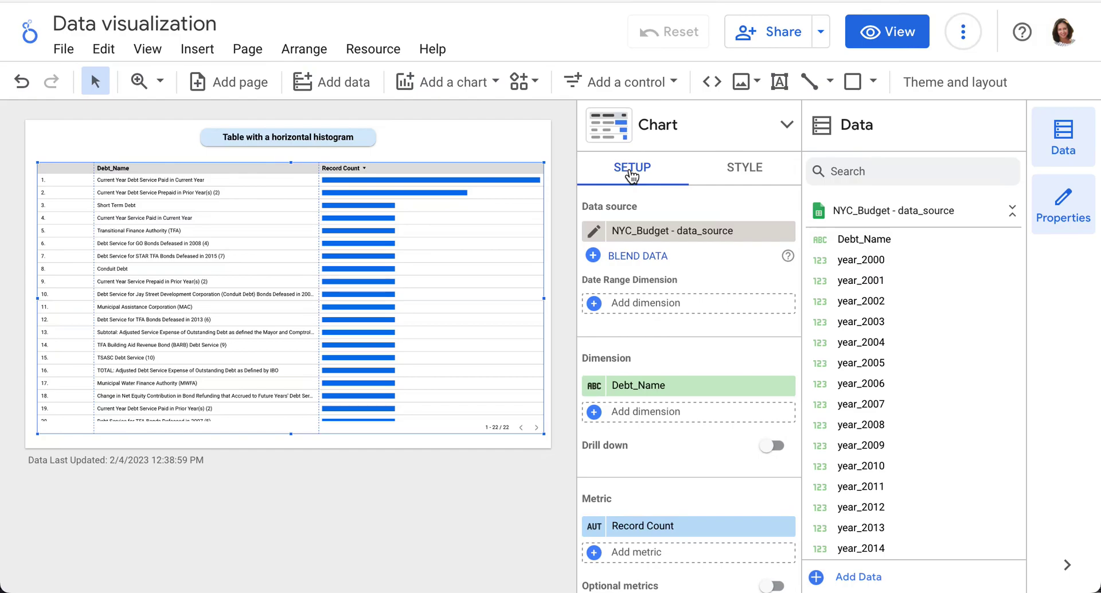
mouse_move(679, 386)
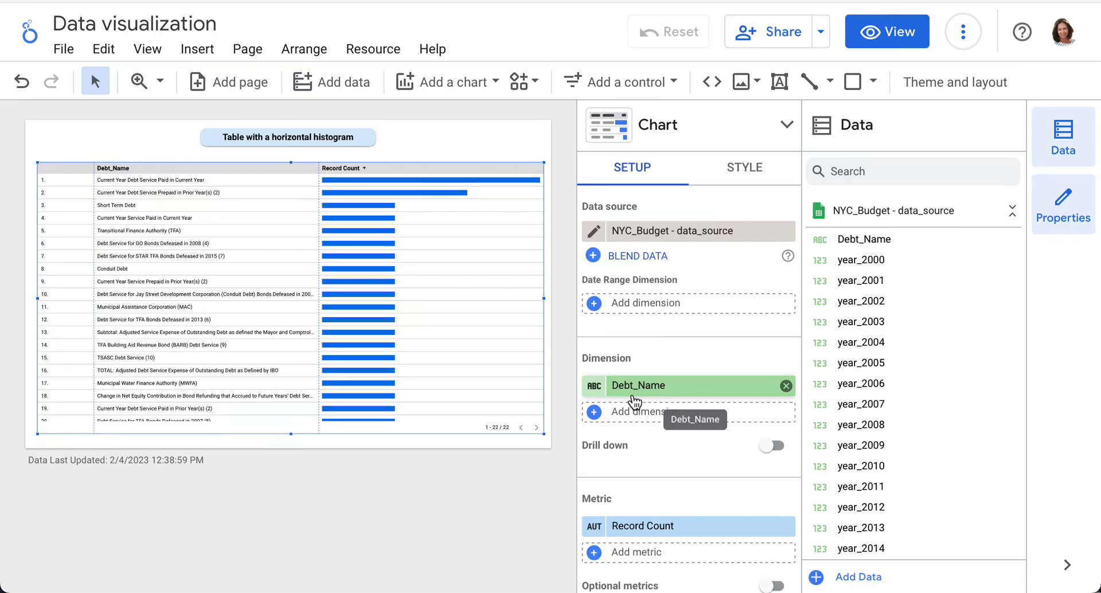
scroll(641, 472, down, 3)
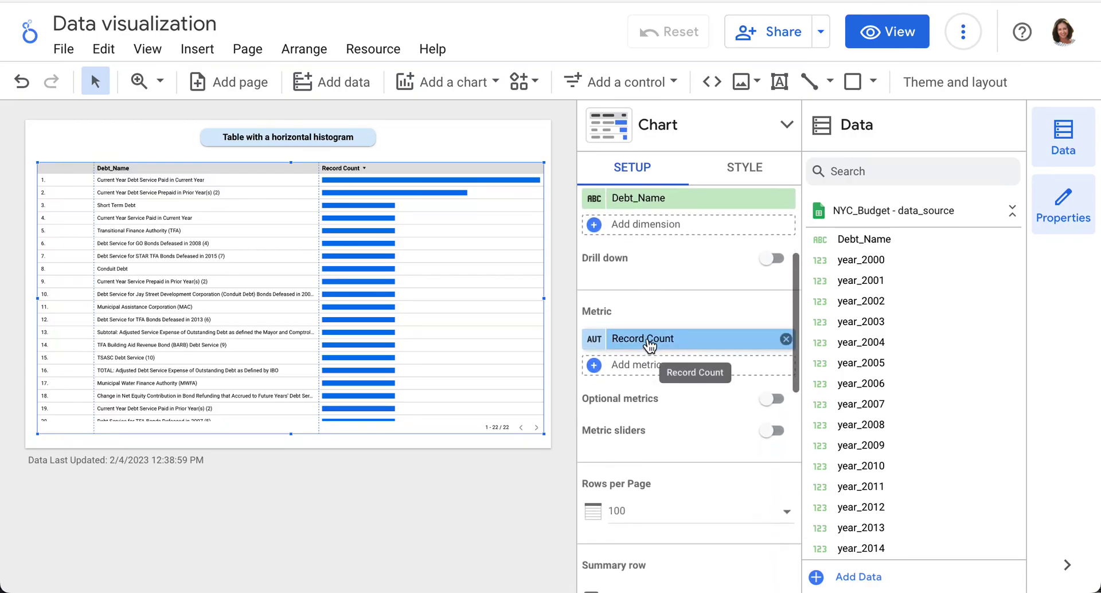
mouse_move(680, 525)
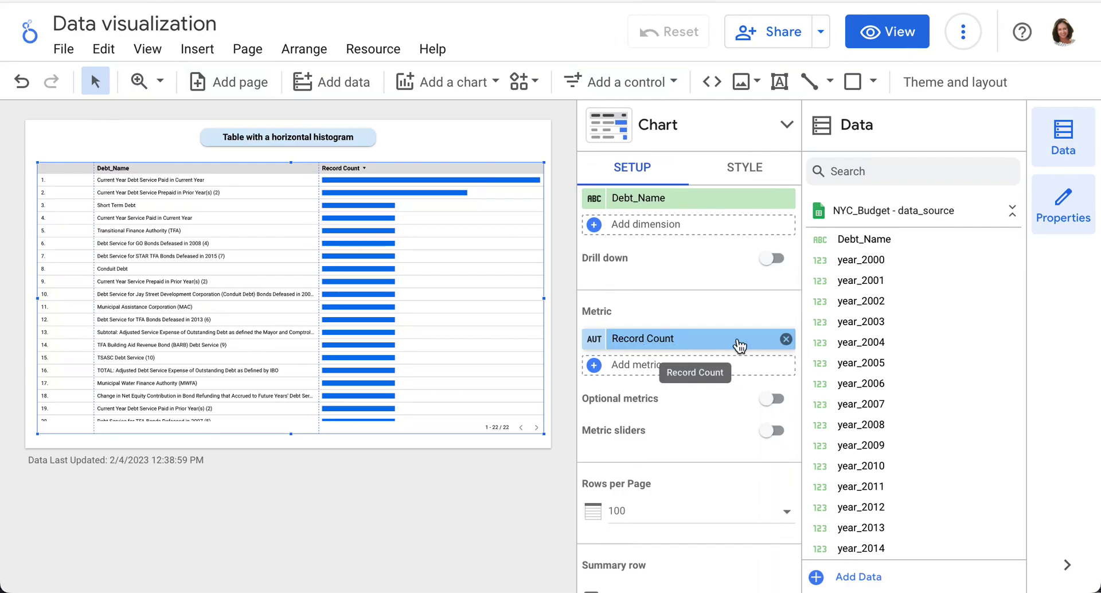
Replace the Record Count metric with year_2000, year_2005 and year_2010
click(786, 340)
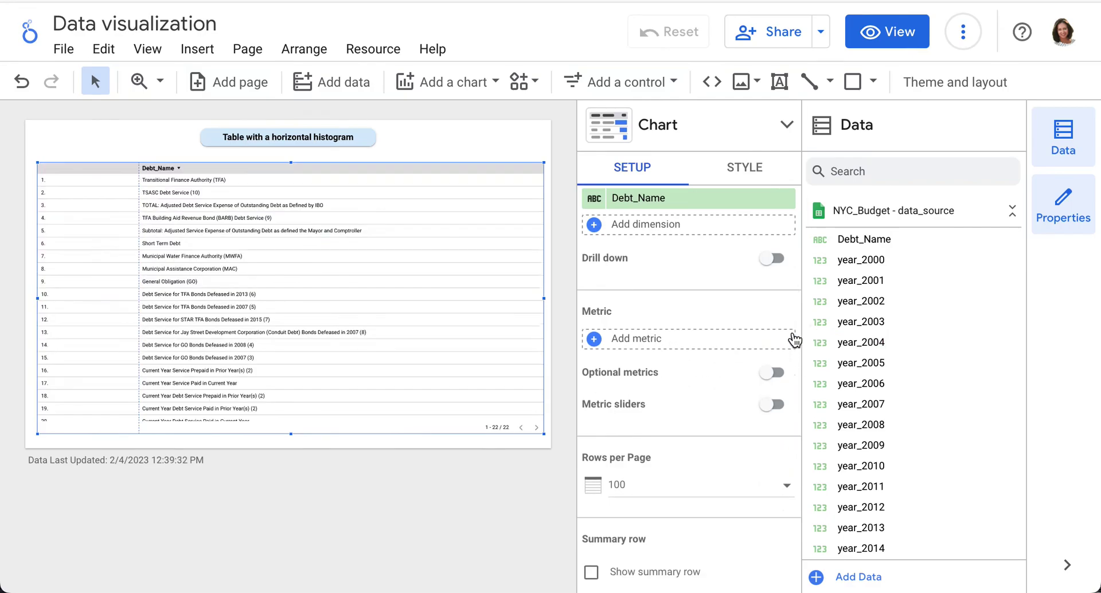
drag(846, 267, 668, 346)
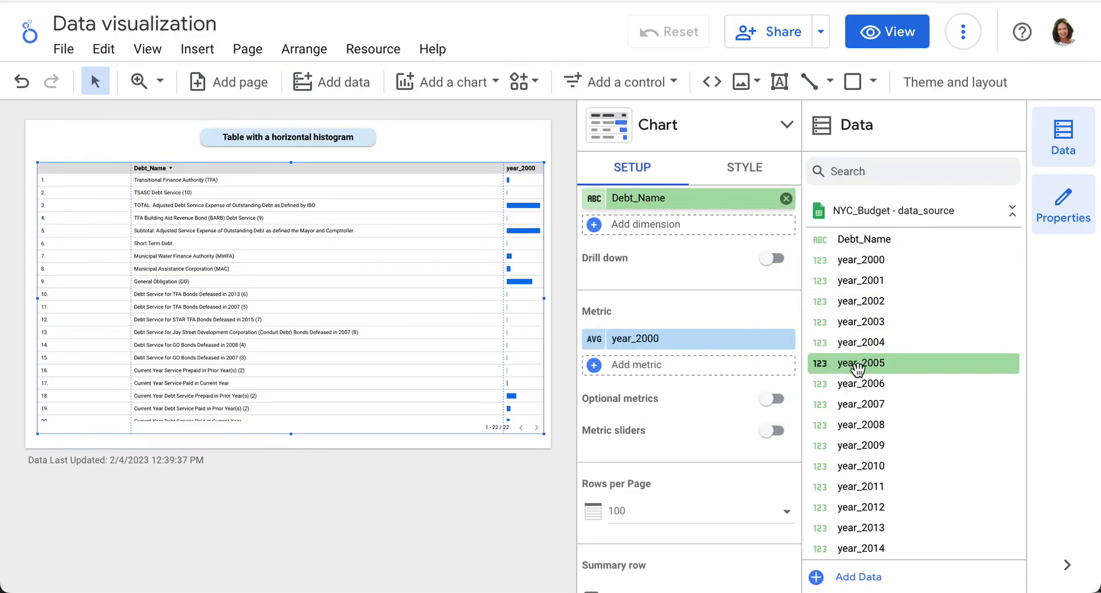
drag(853, 371, 696, 365)
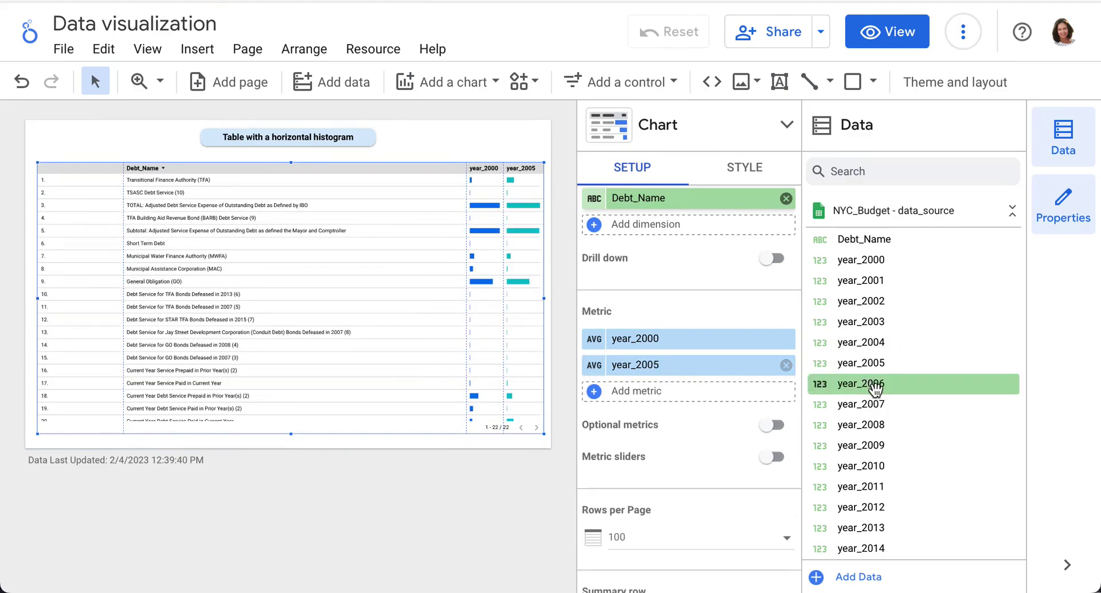
drag(894, 466, 704, 392)
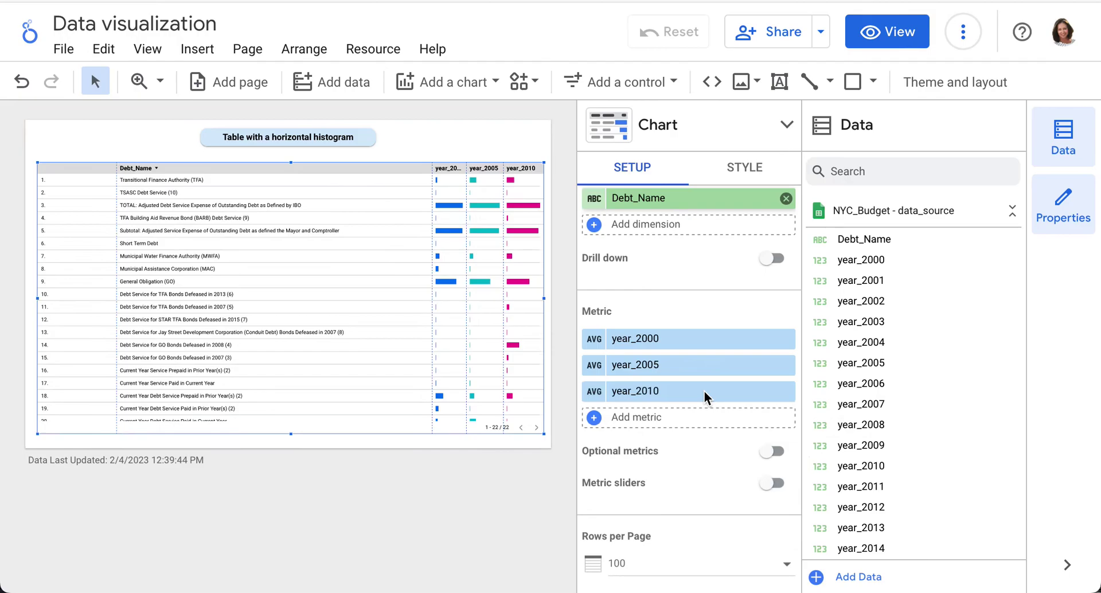
Turn off cross-filtering for the table
scroll(704, 434, down, 2)
scroll(702, 433, down, 5)
scroll(700, 433, down, 4)
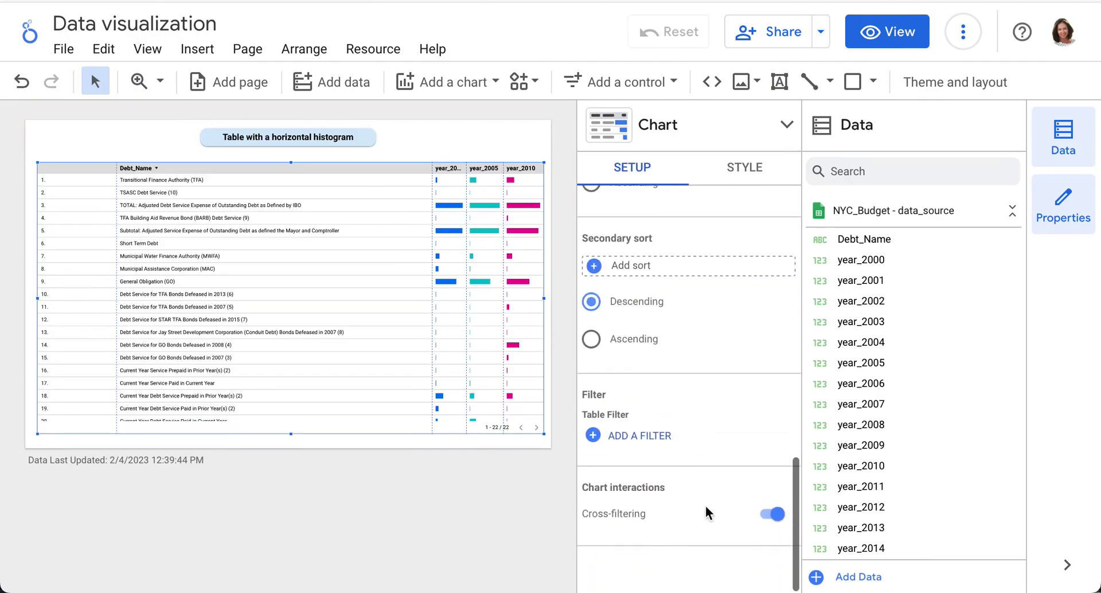
click(770, 511)
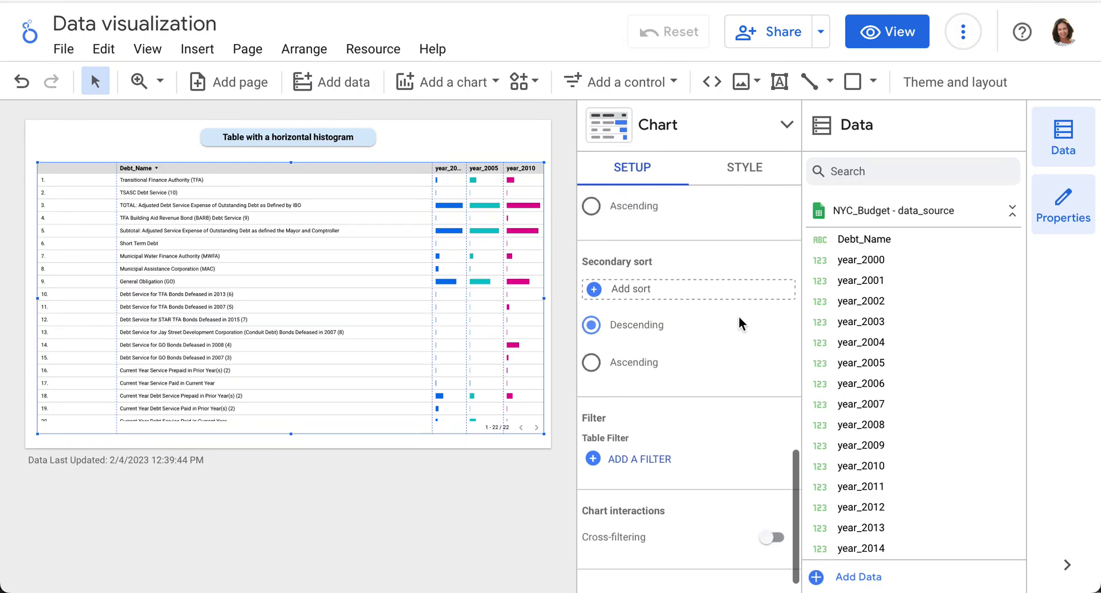
scroll(739, 320, up, 6)
scroll(740, 320, up, 2)
scroll(738, 320, up, 2)
scroll(738, 320, up, 1)
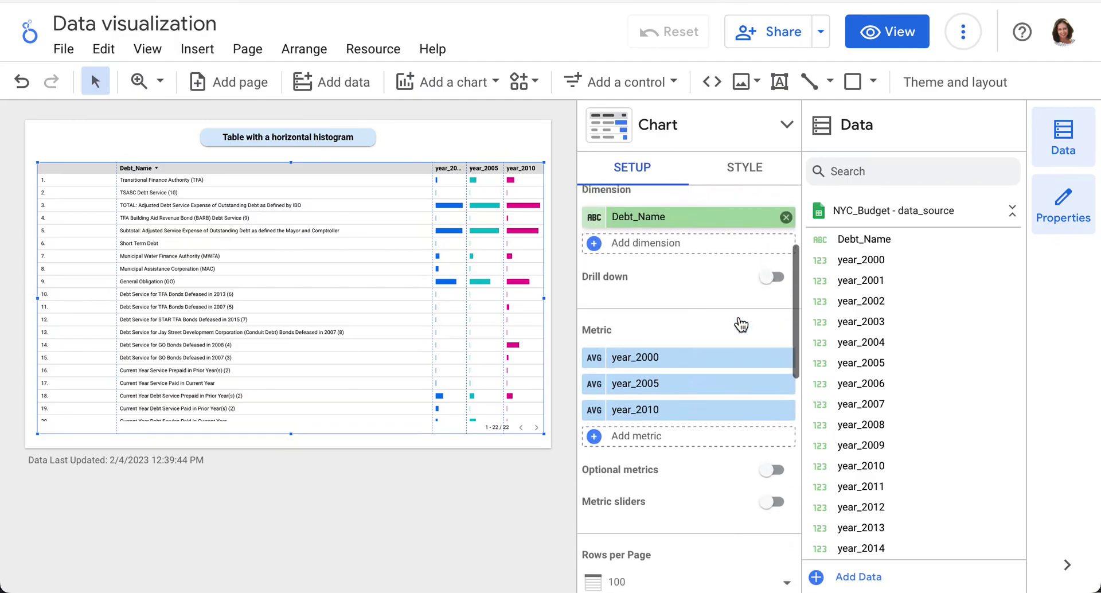
Switch to the table's Style settings and browse the header and Table Colors options
click(745, 168)
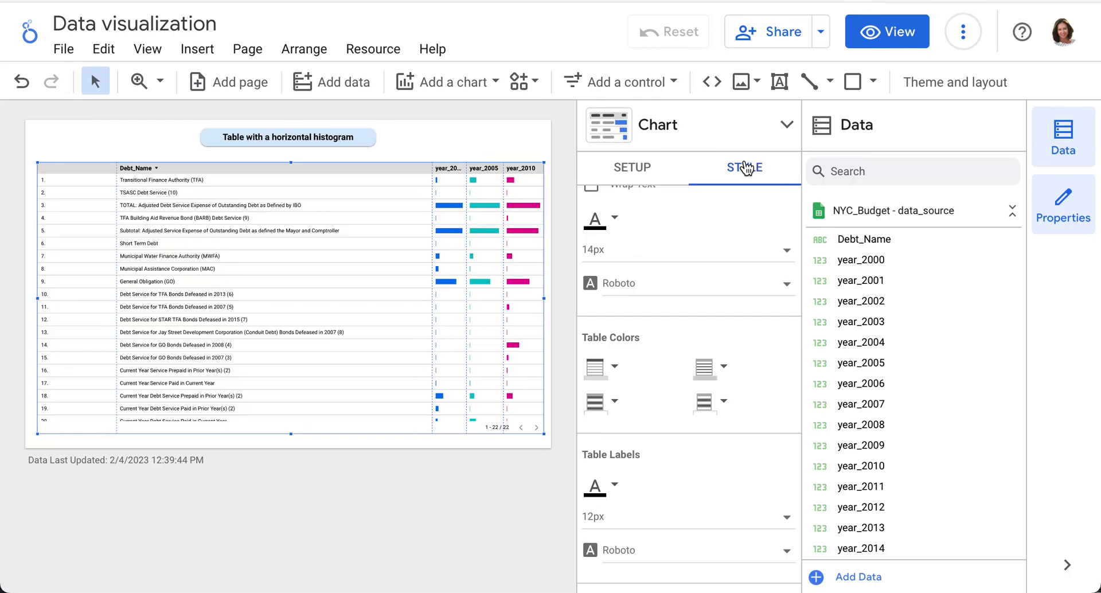
scroll(662, 267, up, 3)
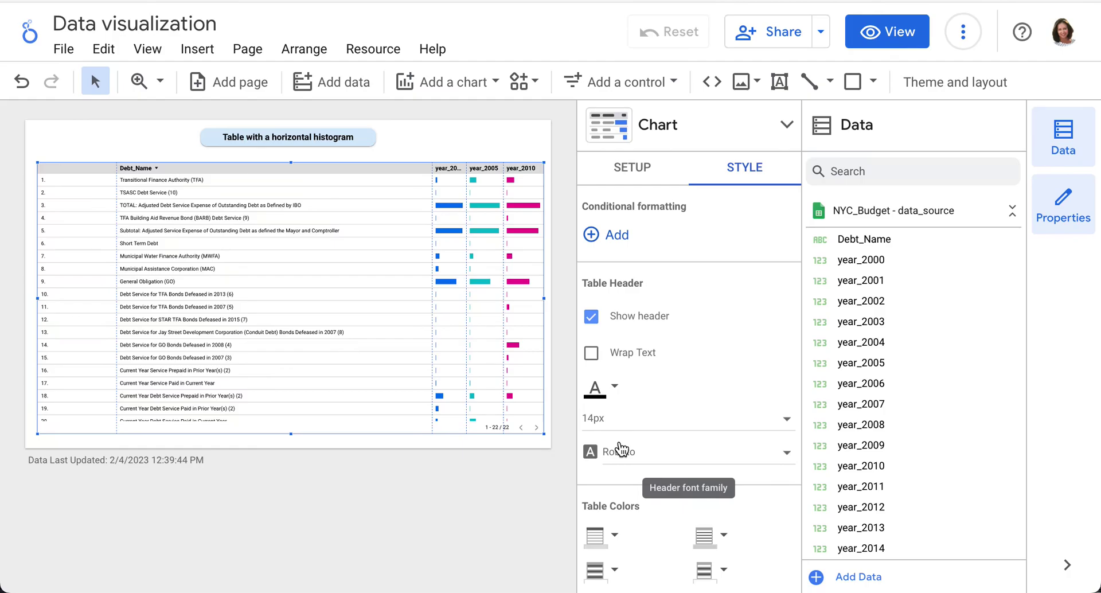
scroll(620, 448, down, 1)
scroll(620, 449, down, 3)
scroll(620, 448, down, 1)
scroll(619, 441, down, 1)
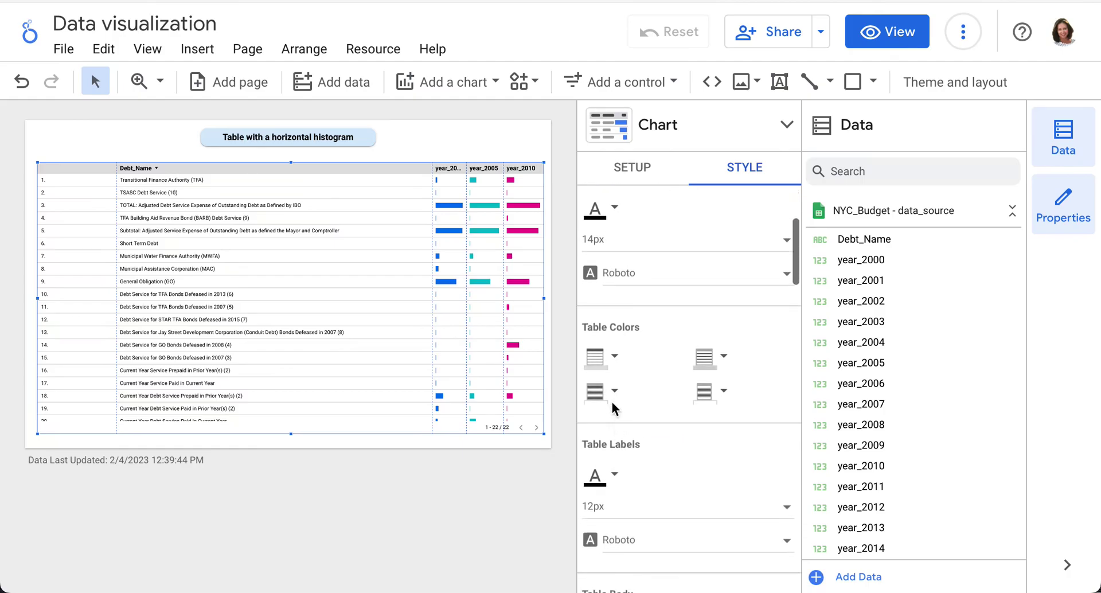
Under Table Colors, make the header background light blue and odd rows light grey
click(613, 359)
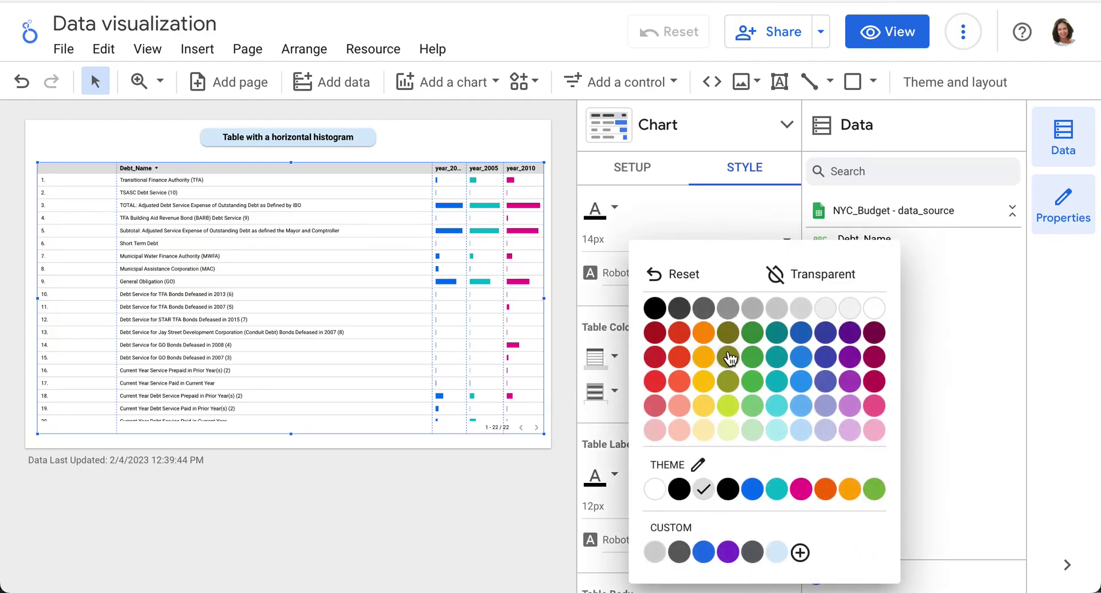
click(802, 433)
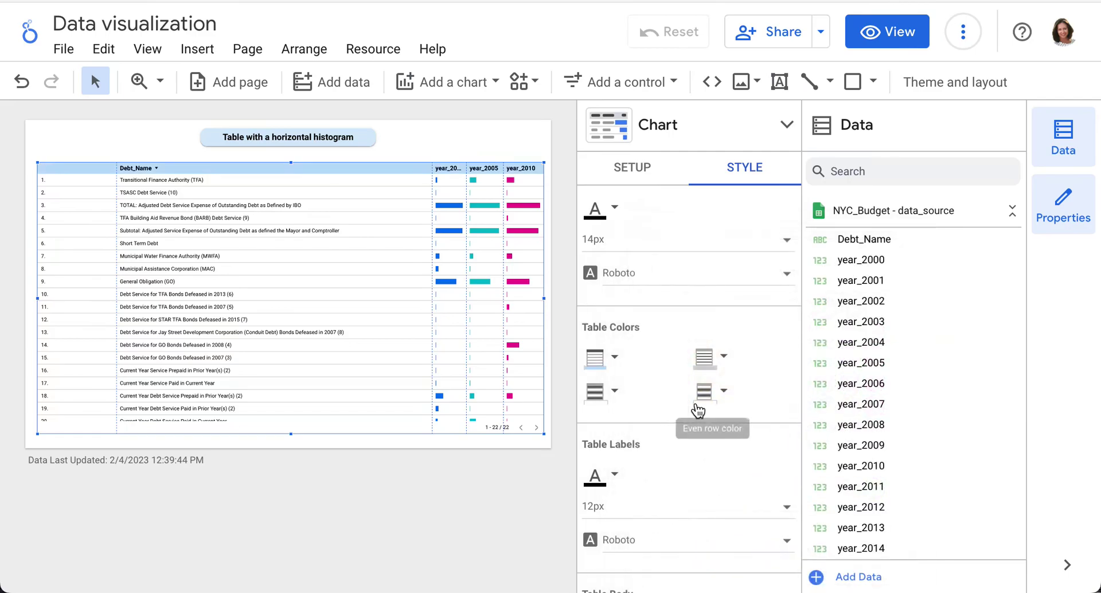
click(615, 391)
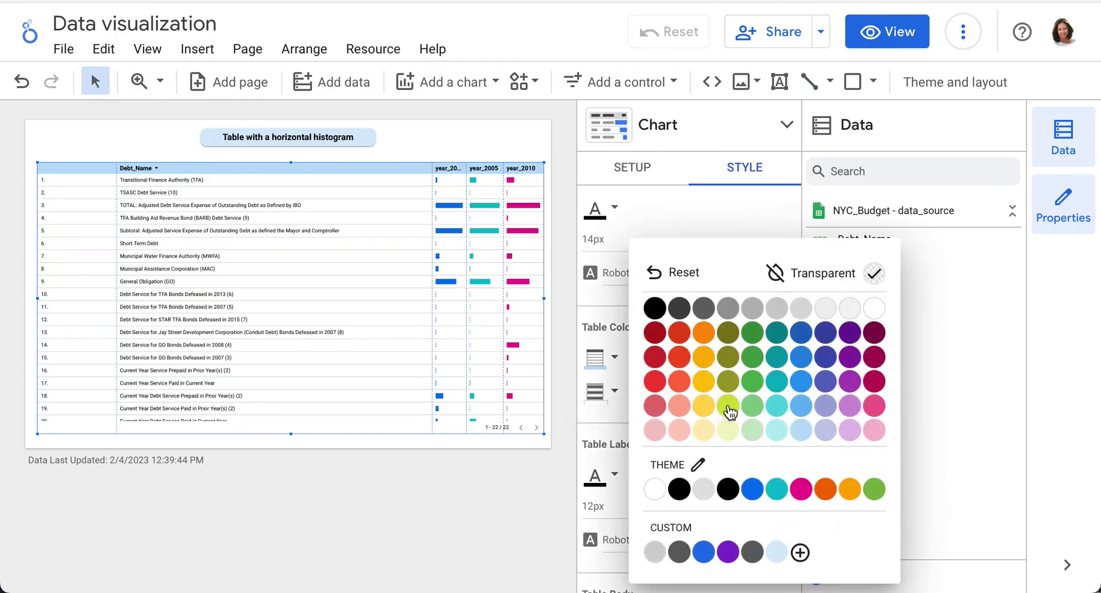
click(710, 499)
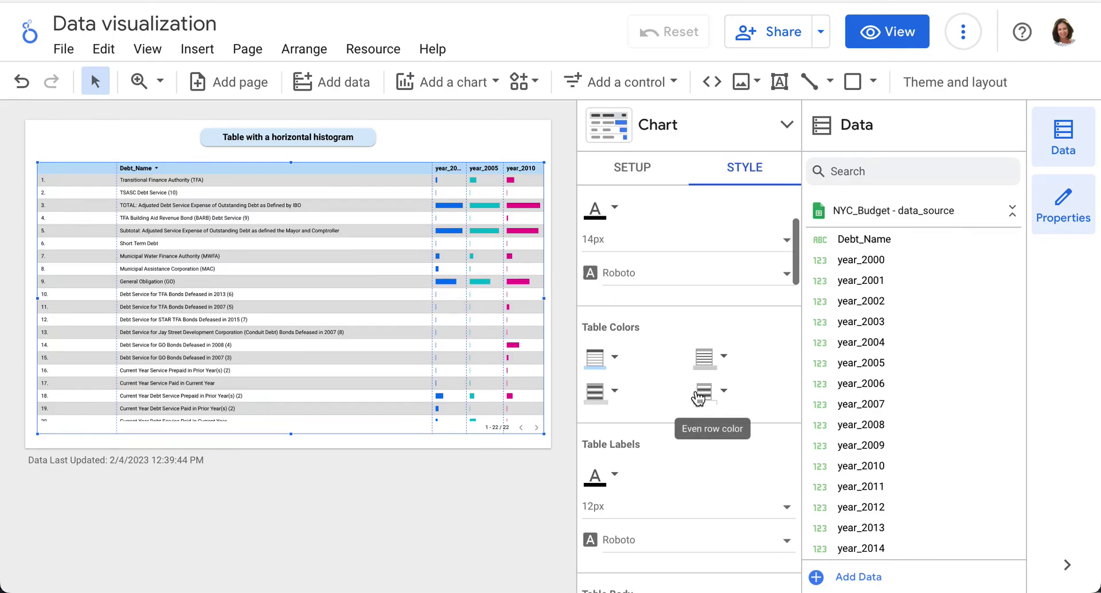
scroll(697, 396, down, 2)
scroll(697, 397, down, 2)
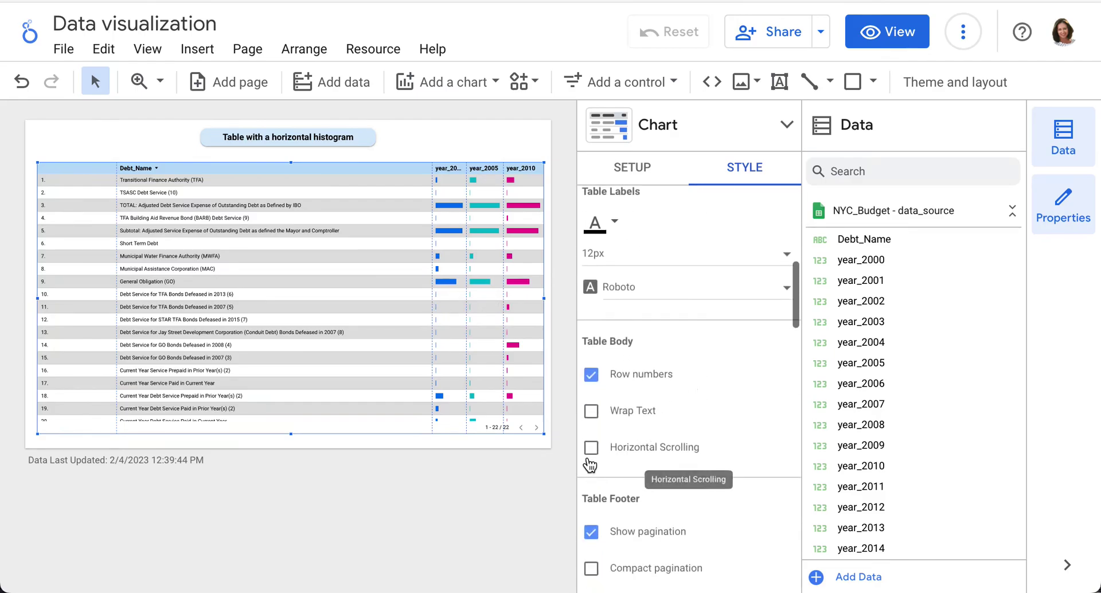
click(592, 447)
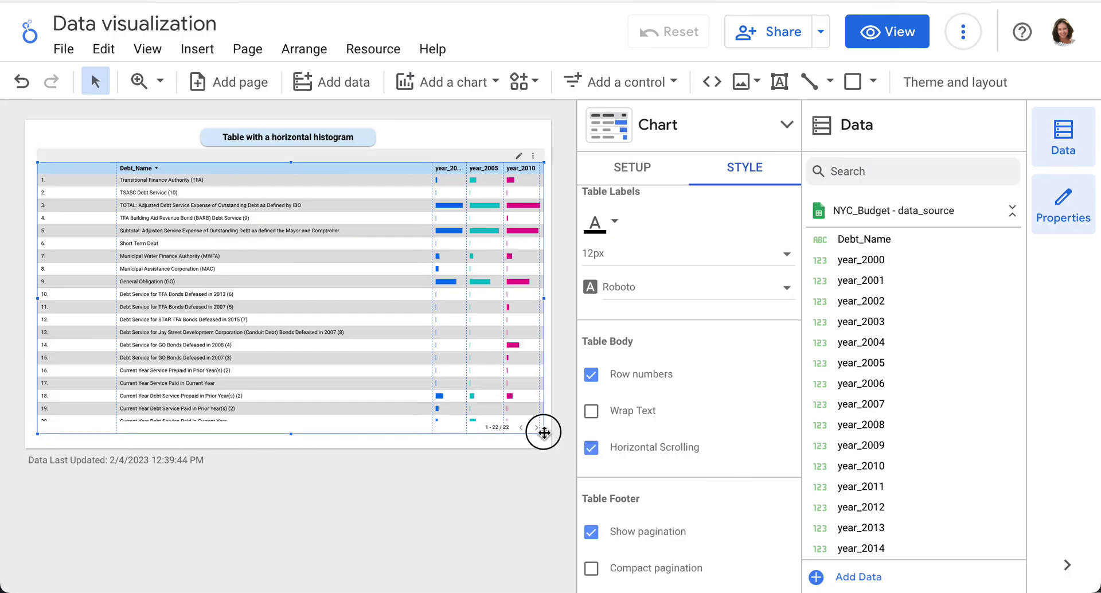
drag(544, 433, 542, 437)
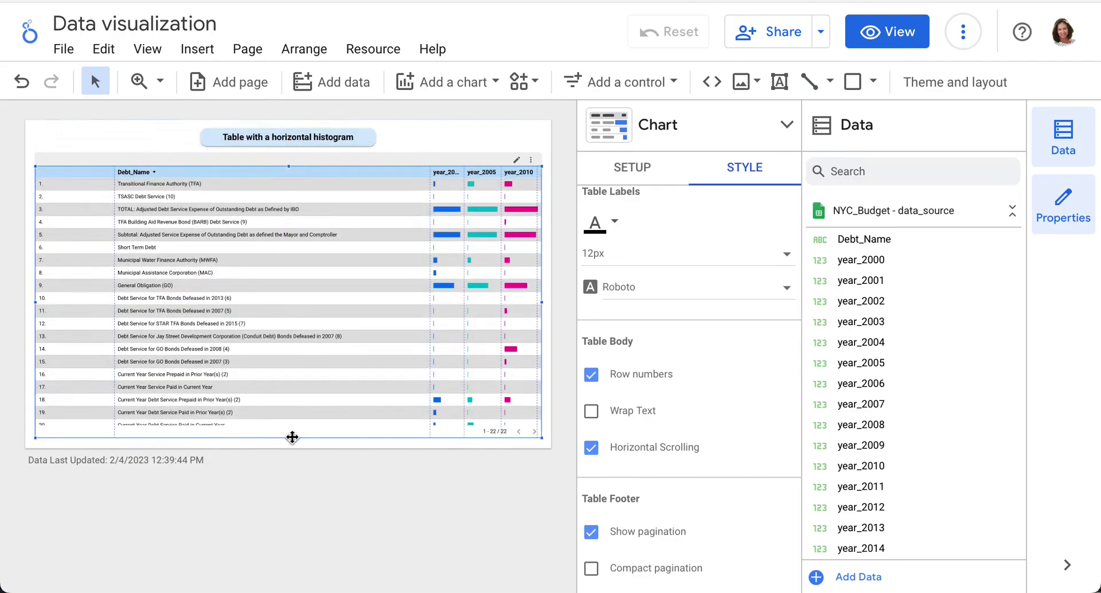
click(289, 423)
drag(289, 418, 288, 317)
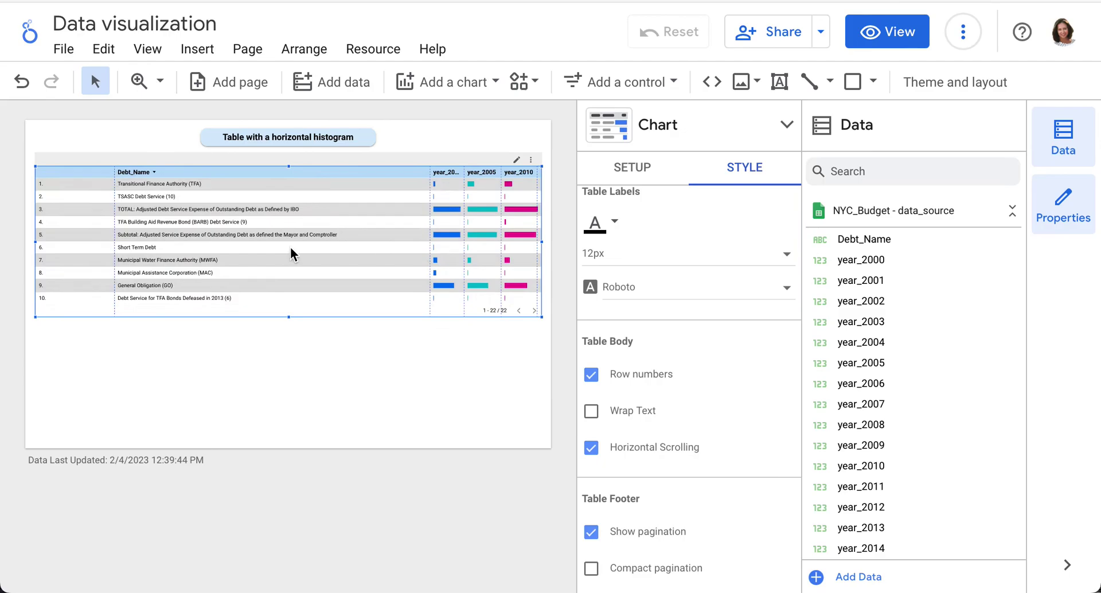
scroll(290, 247, down, 2)
scroll(290, 247, down, 2)
scroll(290, 247, up, 3)
scroll(290, 248, down, 1)
scroll(290, 249, up, 1)
drag(290, 317, 293, 438)
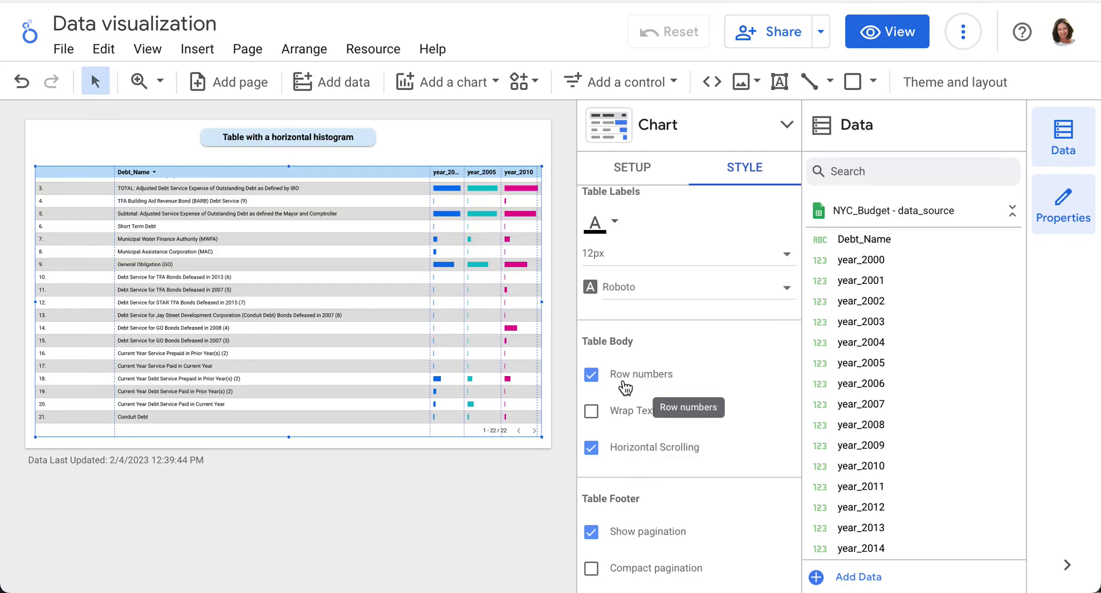
Enable Wrap Text in Table Body, toggling row numbers and pagination off and back on
click(592, 376)
click(591, 376)
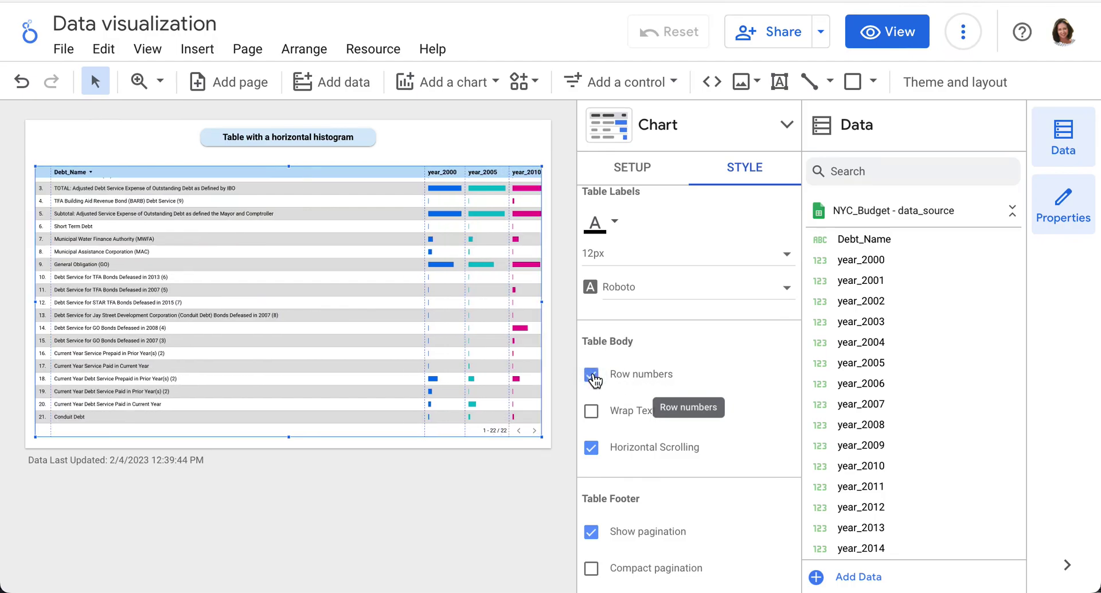
click(596, 415)
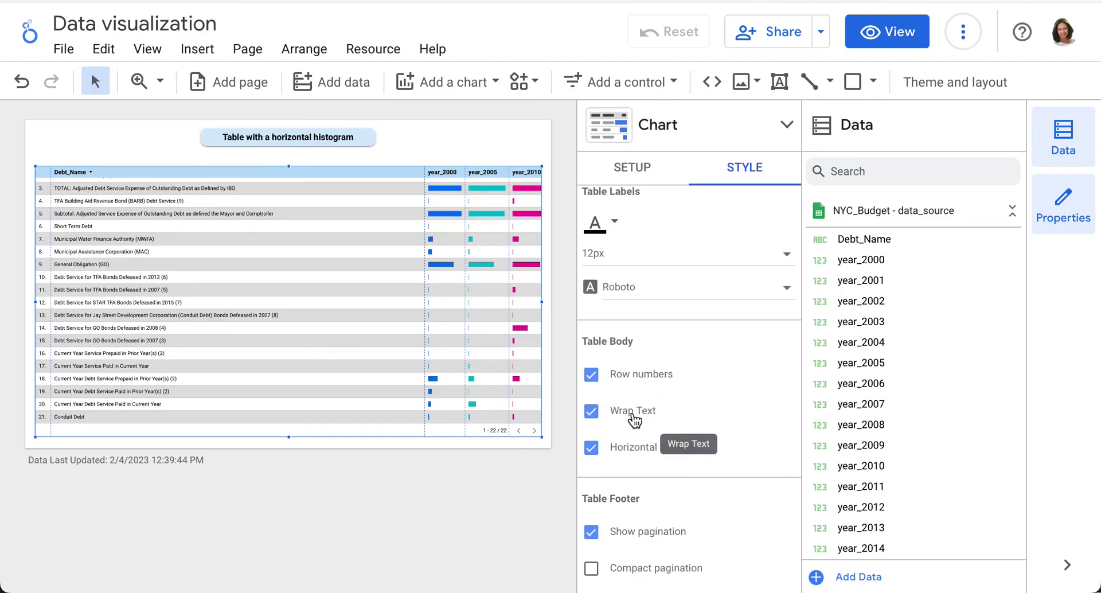
scroll(630, 420, down, 3)
scroll(635, 421, down, 1)
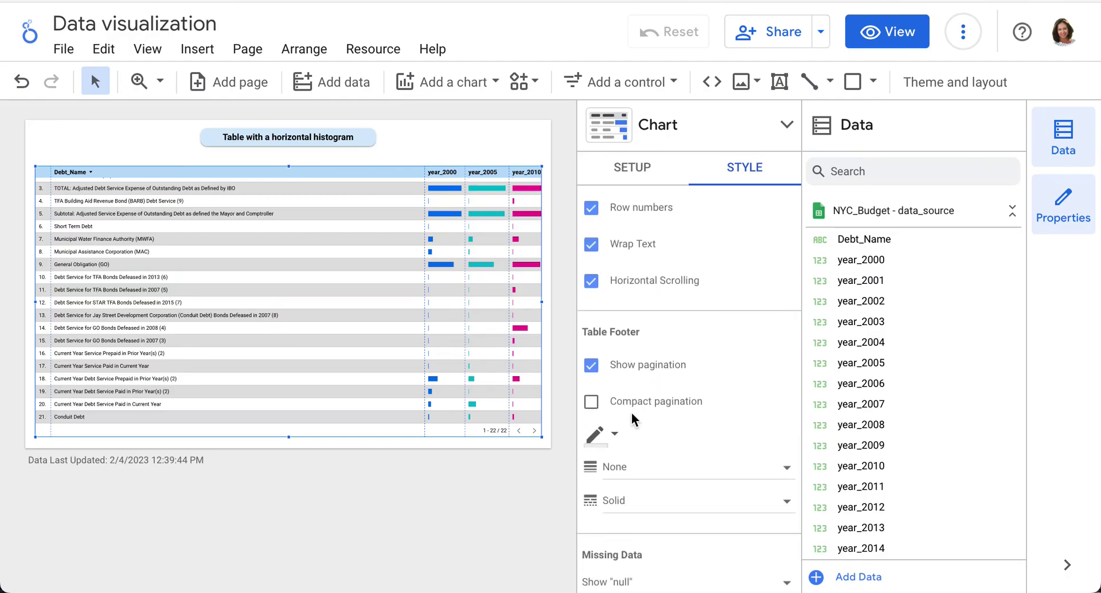
click(591, 367)
click(591, 365)
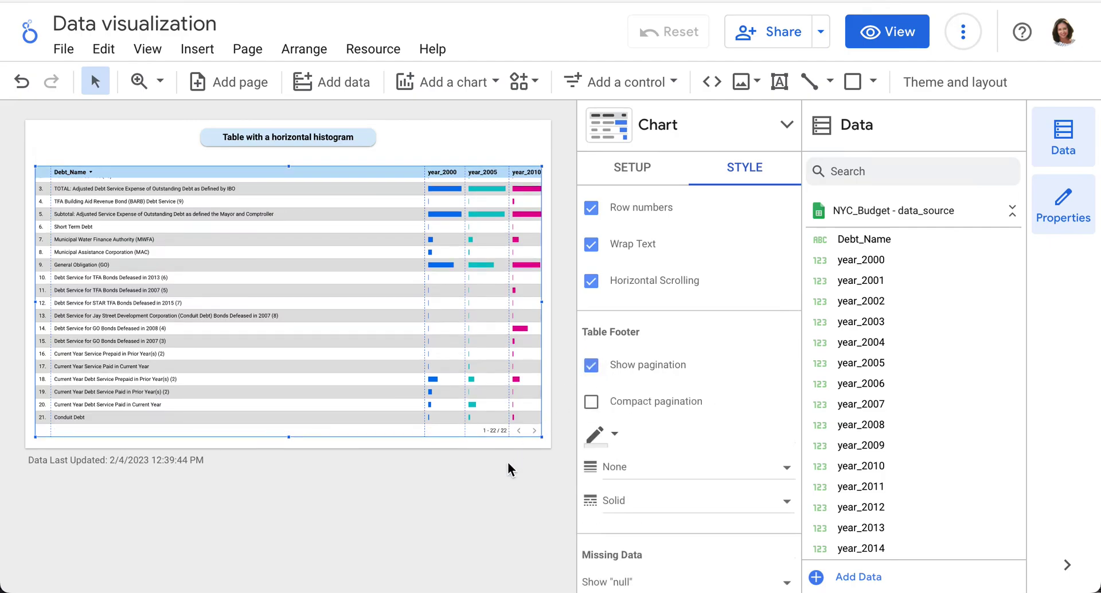
Switch the table footer to compact pagination
click(592, 403)
scroll(636, 439, down, 2)
scroll(635, 435, down, 1)
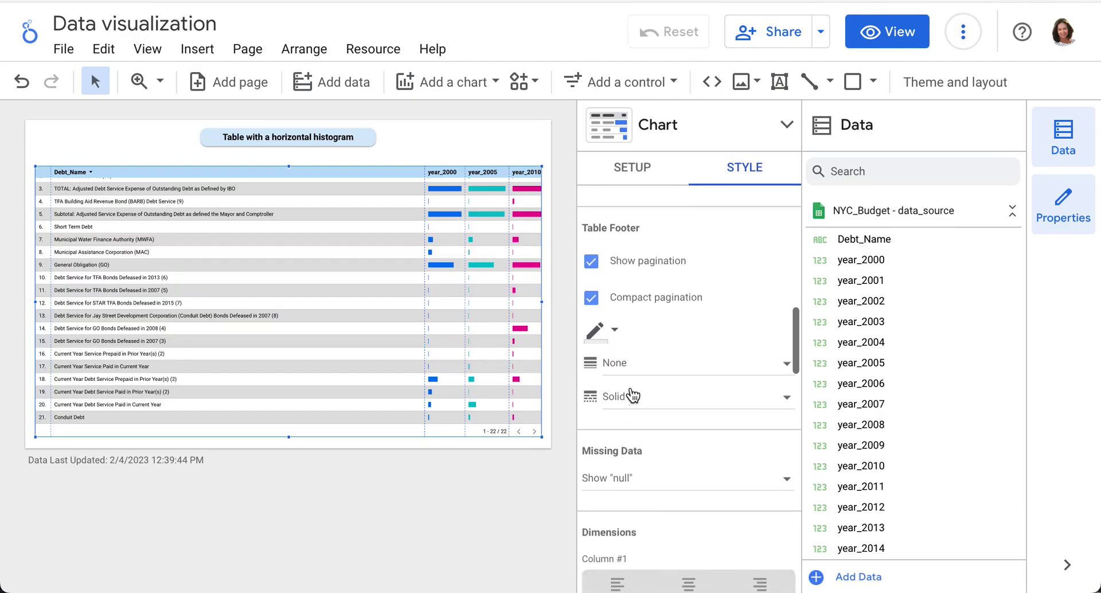
Give the footer border a custom colour and a weight of 2
click(615, 331)
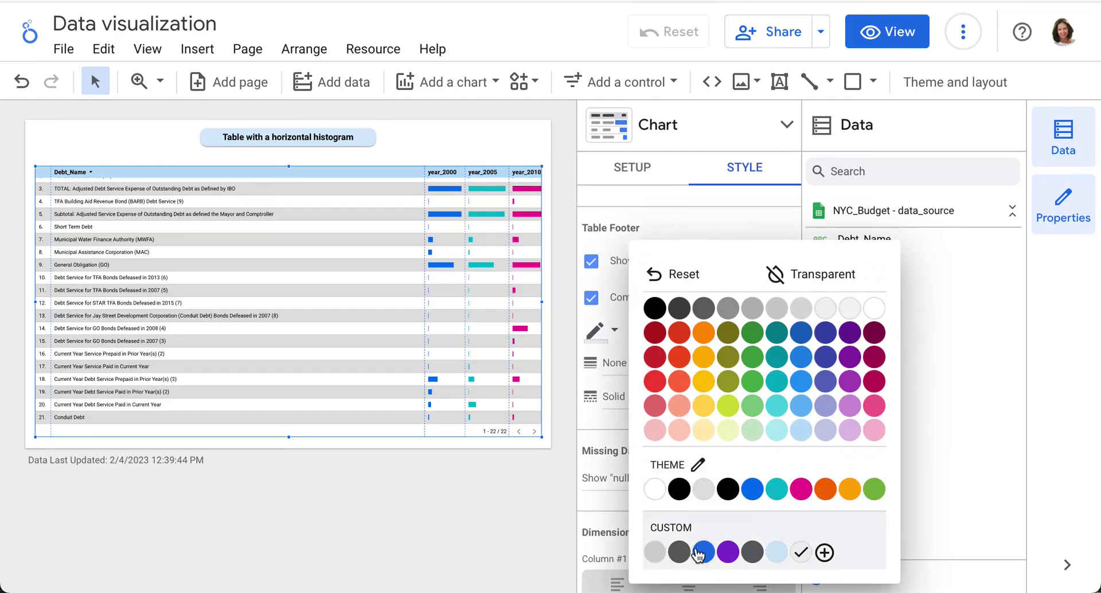
click(680, 553)
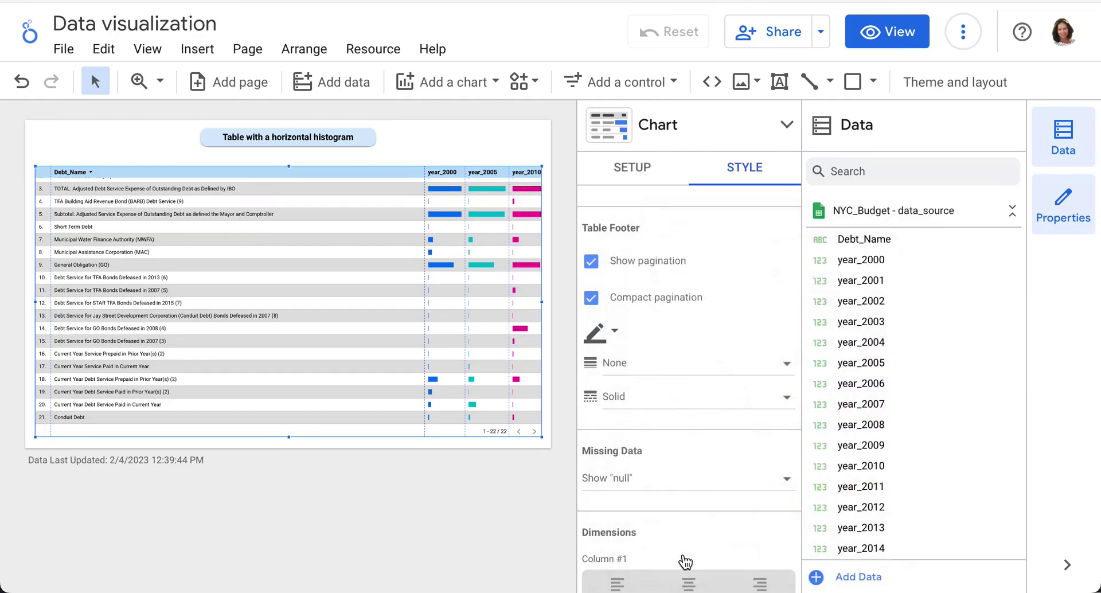
click(726, 367)
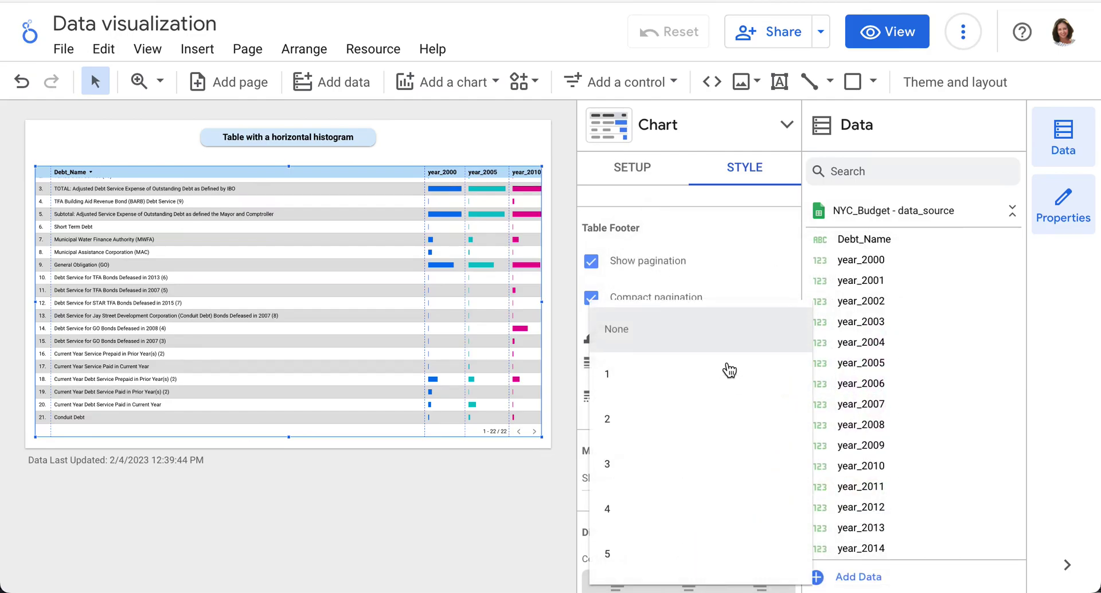
click(690, 411)
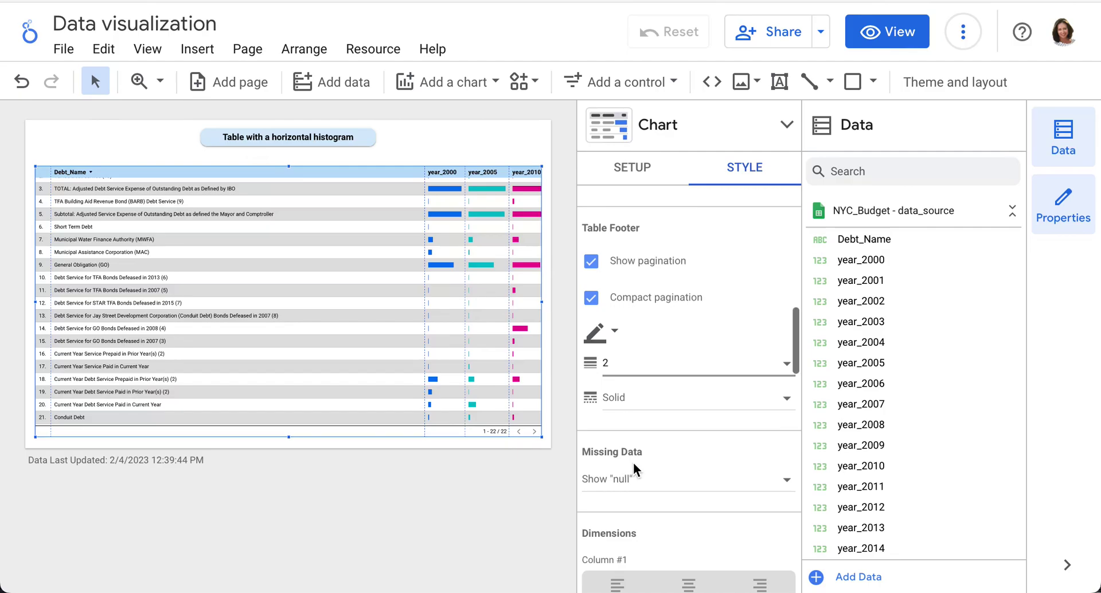
Set Missing Data to show "-" instead of null
scroll(633, 468, down, 2)
scroll(633, 469, down, 1)
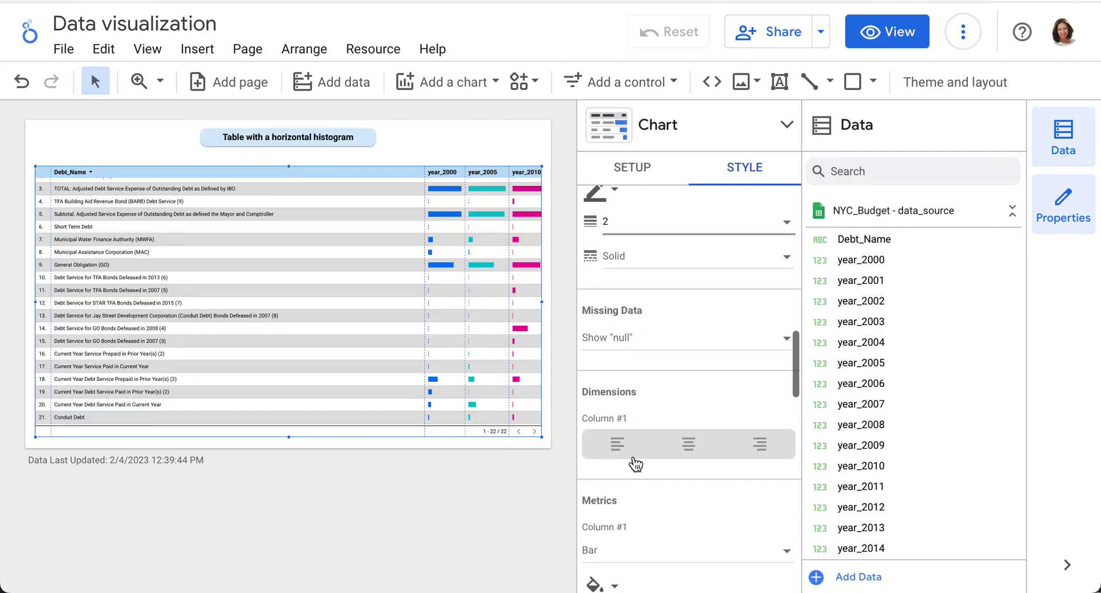
click(632, 344)
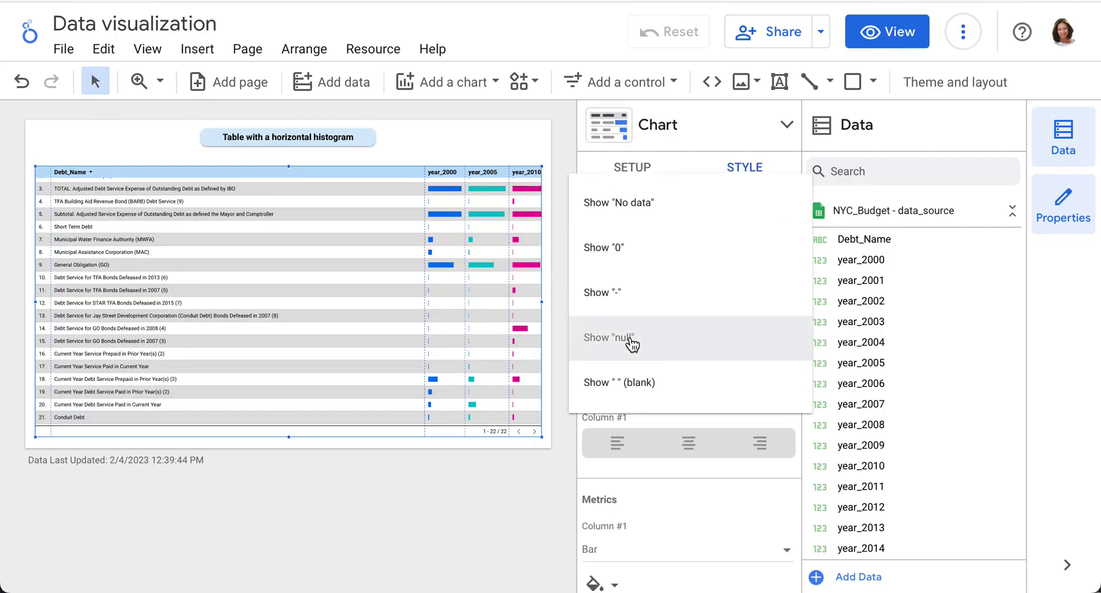
click(620, 294)
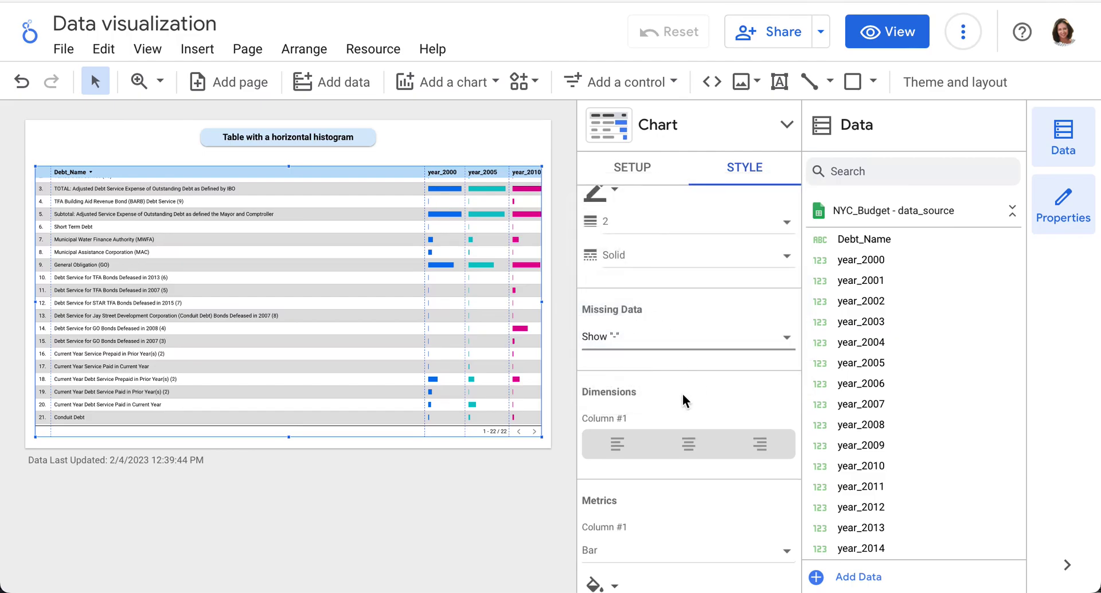
Try centring the Debt_Name column, then return it to left alignment
scroll(682, 395, down, 3)
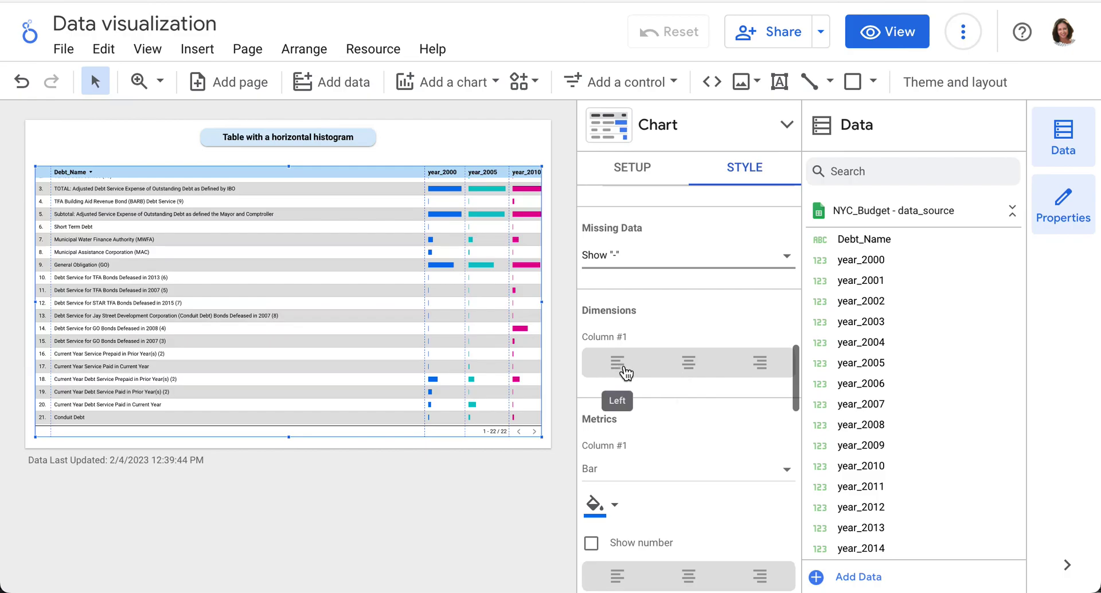
click(621, 370)
click(691, 366)
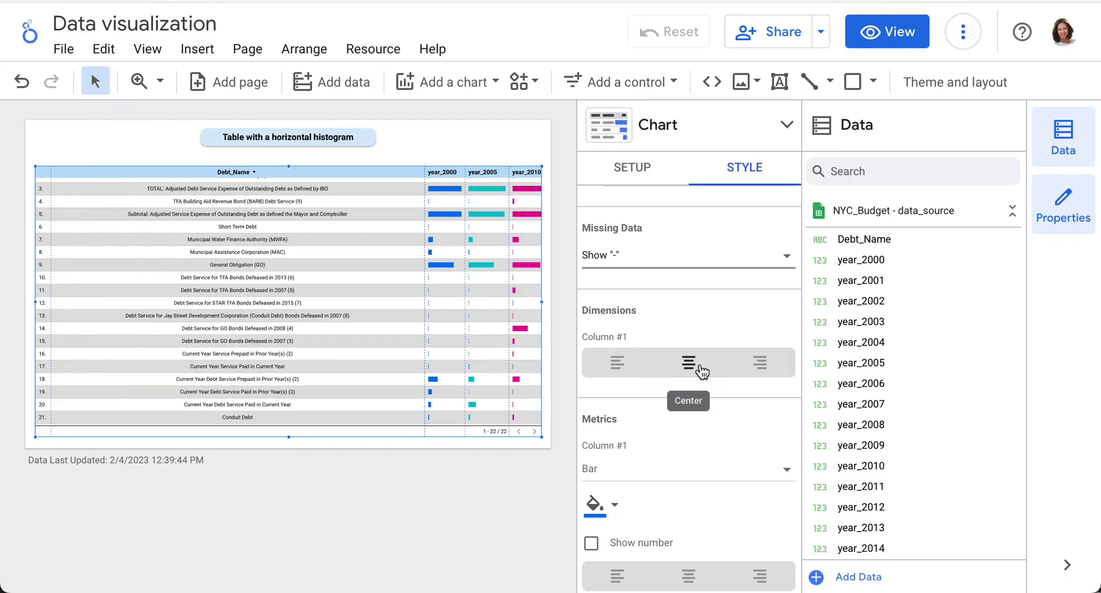
click(624, 369)
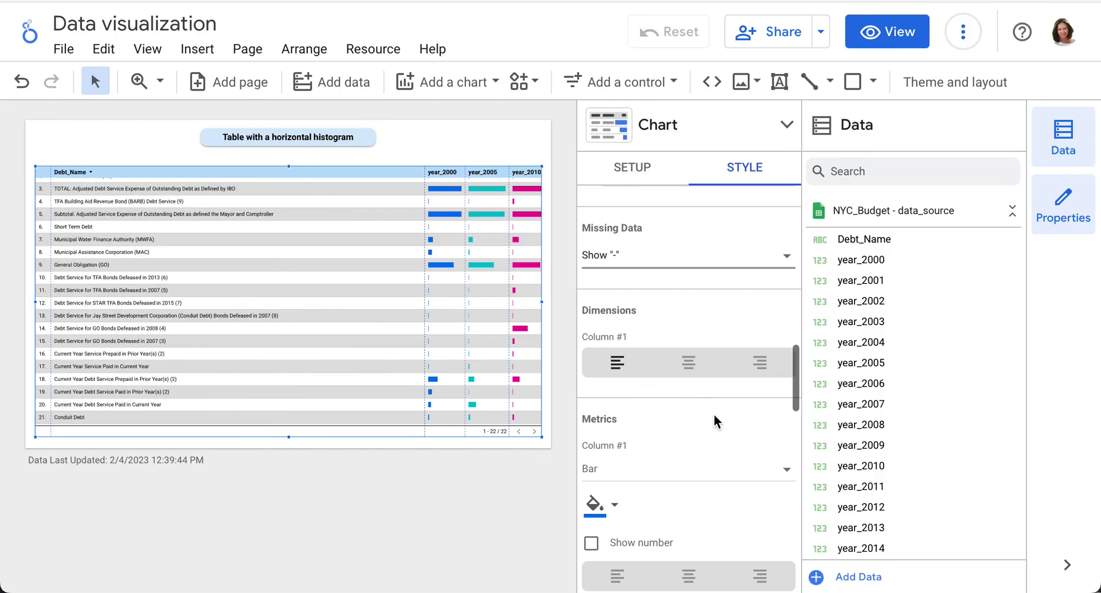
Drag the Debt_Name column divider left twice so the year columns widen
scroll(714, 422, down, 3)
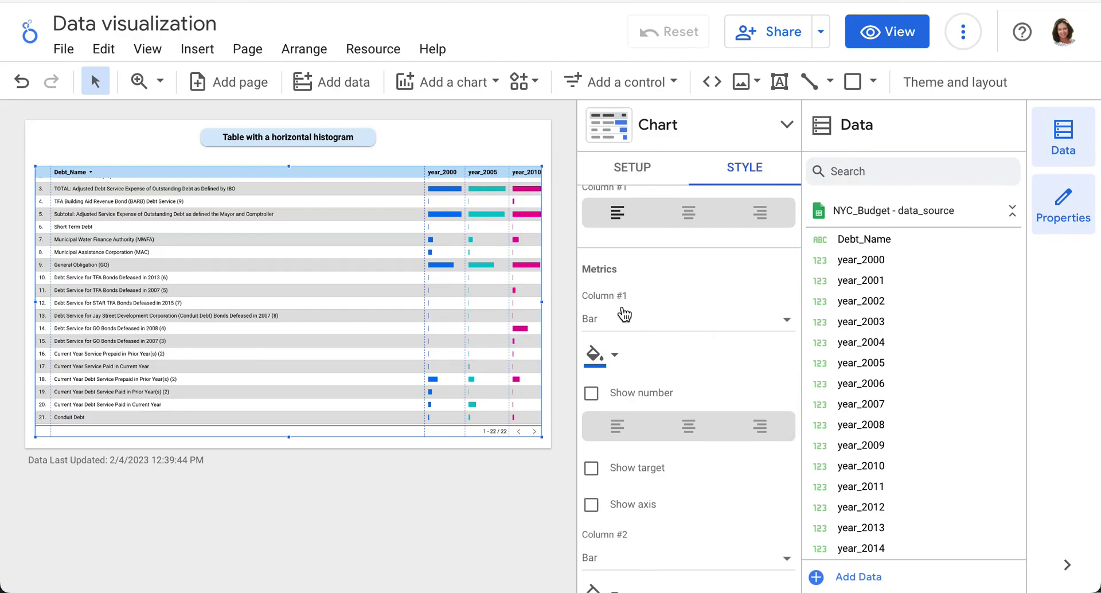
mouse_move(424, 301)
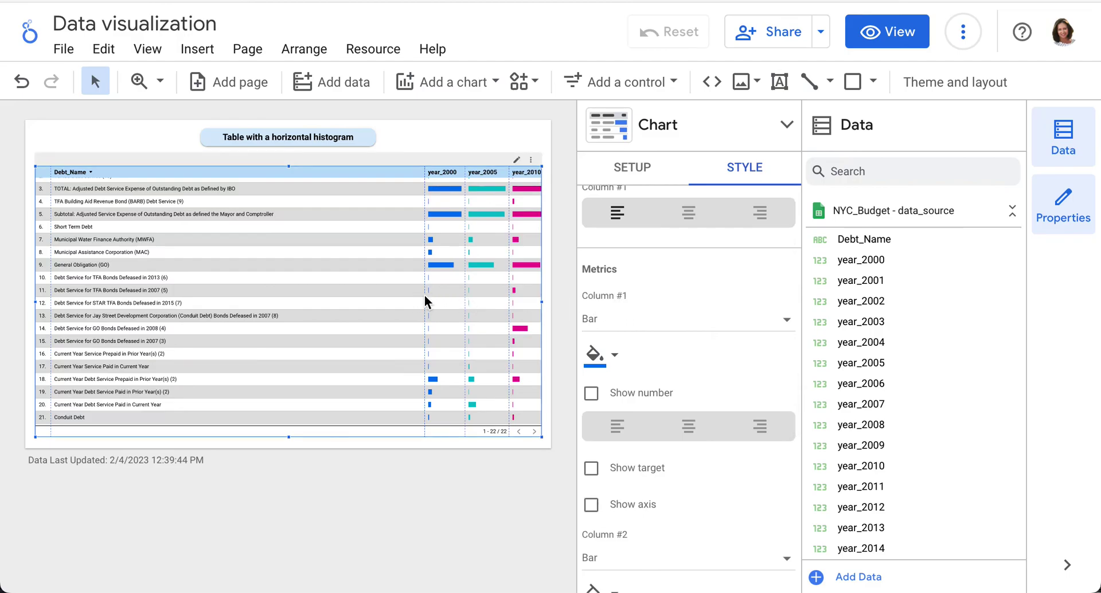
drag(425, 295, 359, 292)
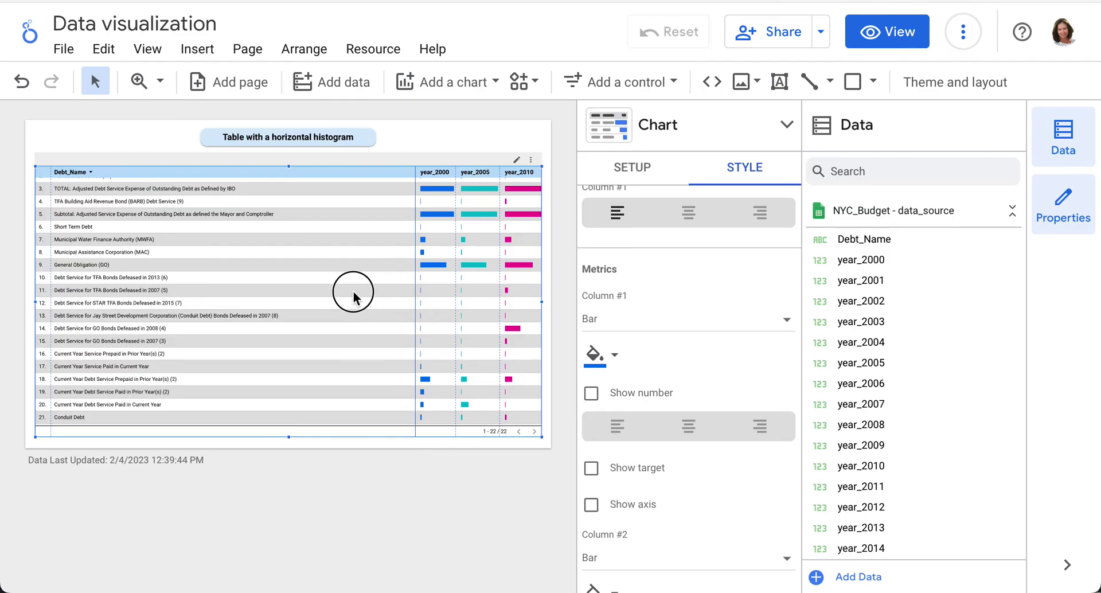
drag(417, 296, 356, 291)
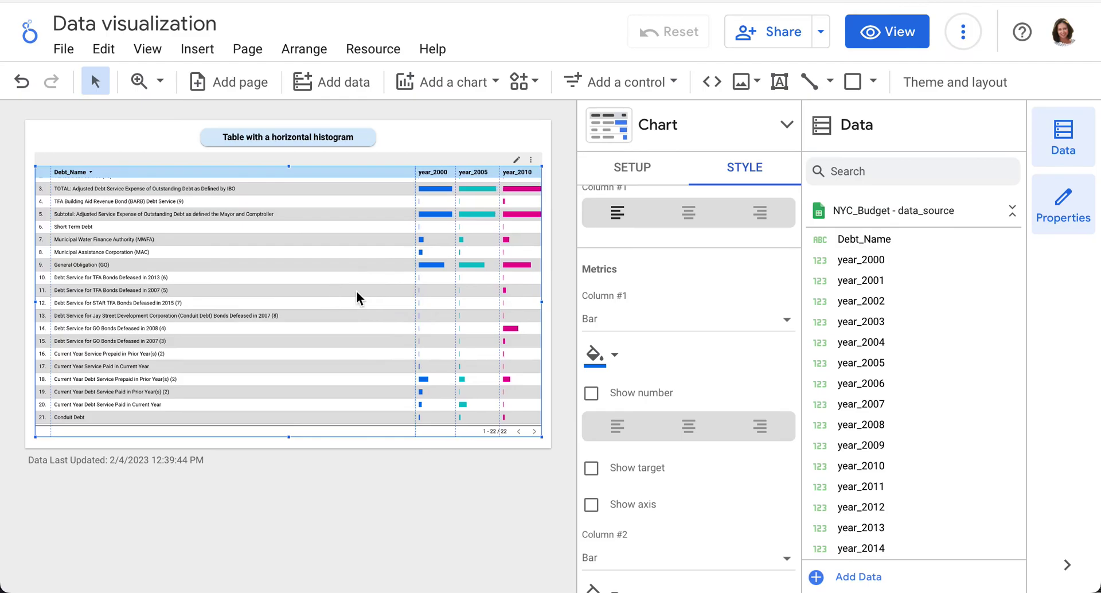
click(650, 327)
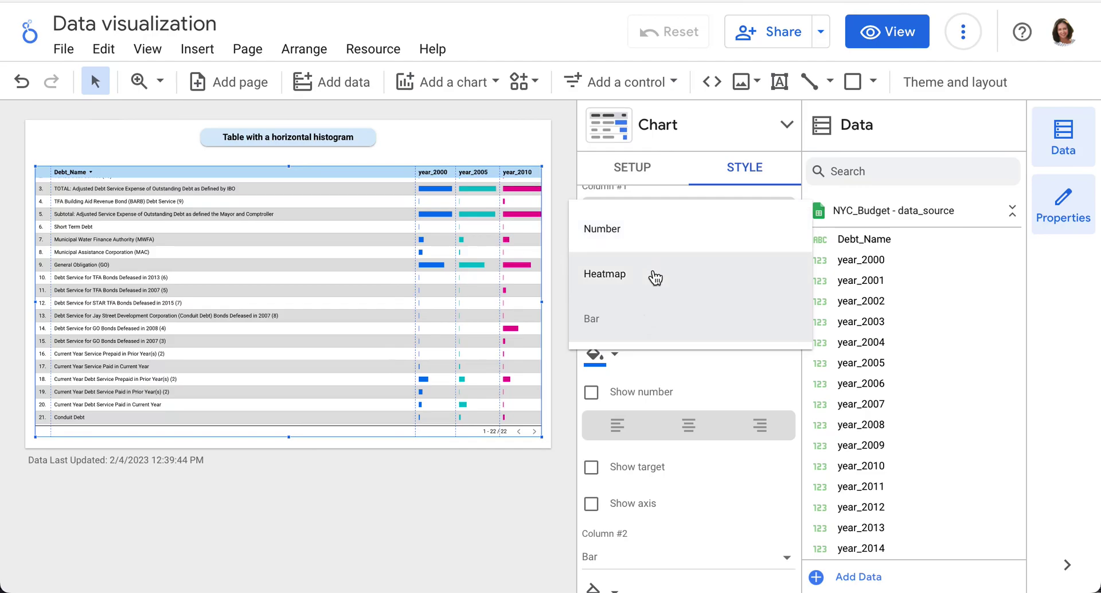
Show year_2000 as plain, left-aligned numbers with Compact numbers off
click(648, 230)
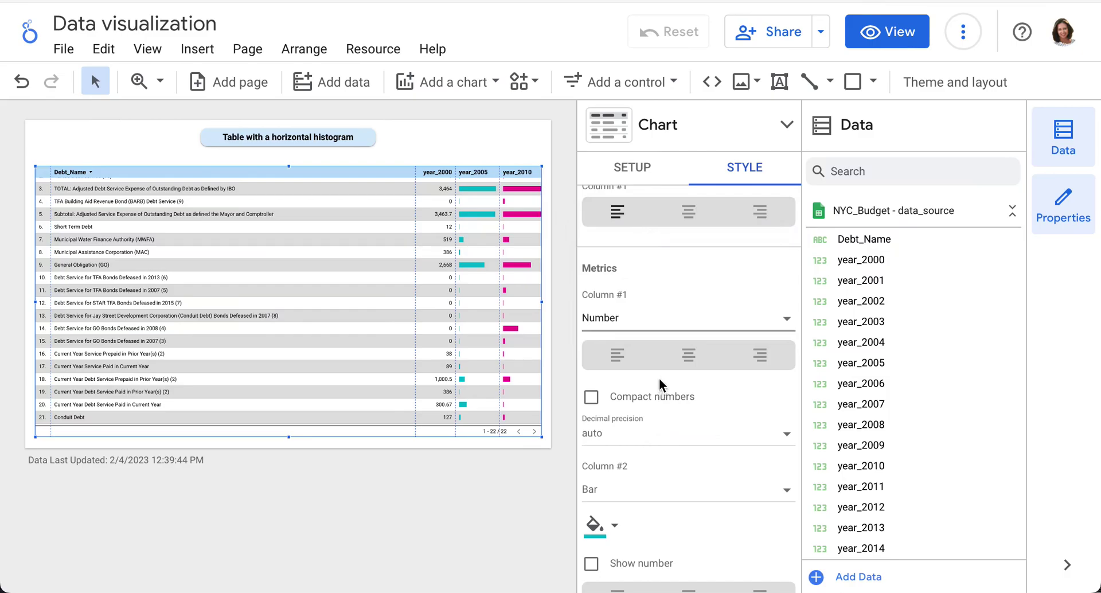
click(690, 367)
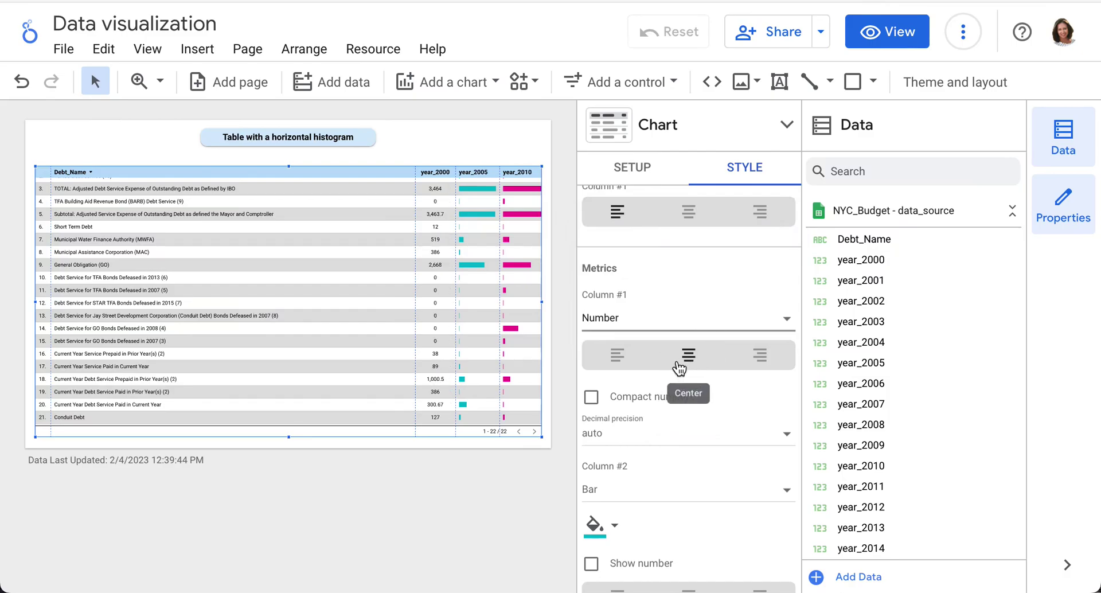
click(609, 358)
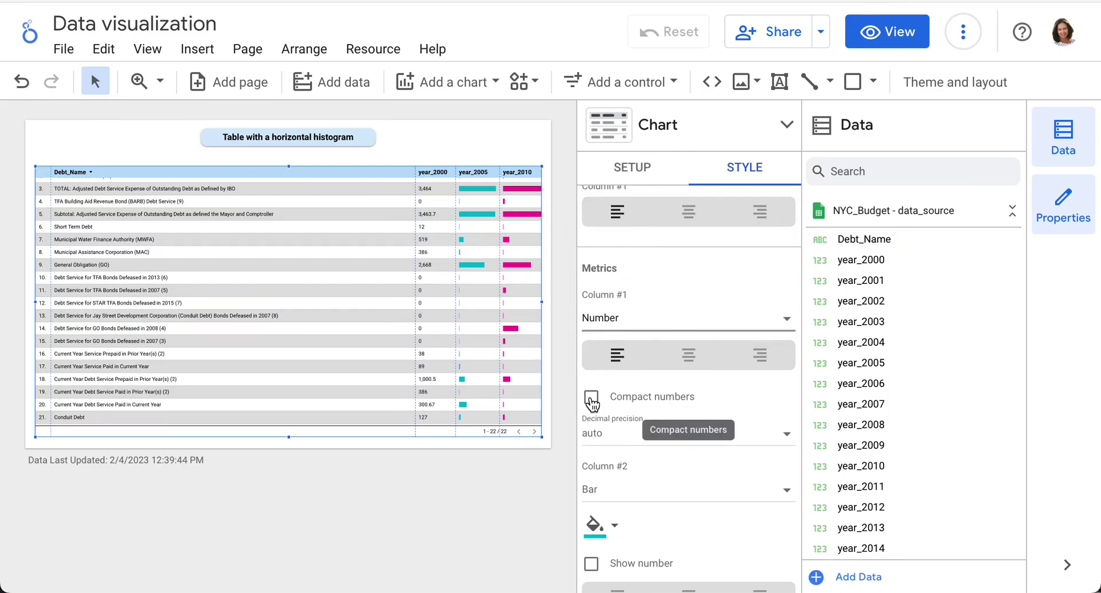
click(592, 402)
click(591, 401)
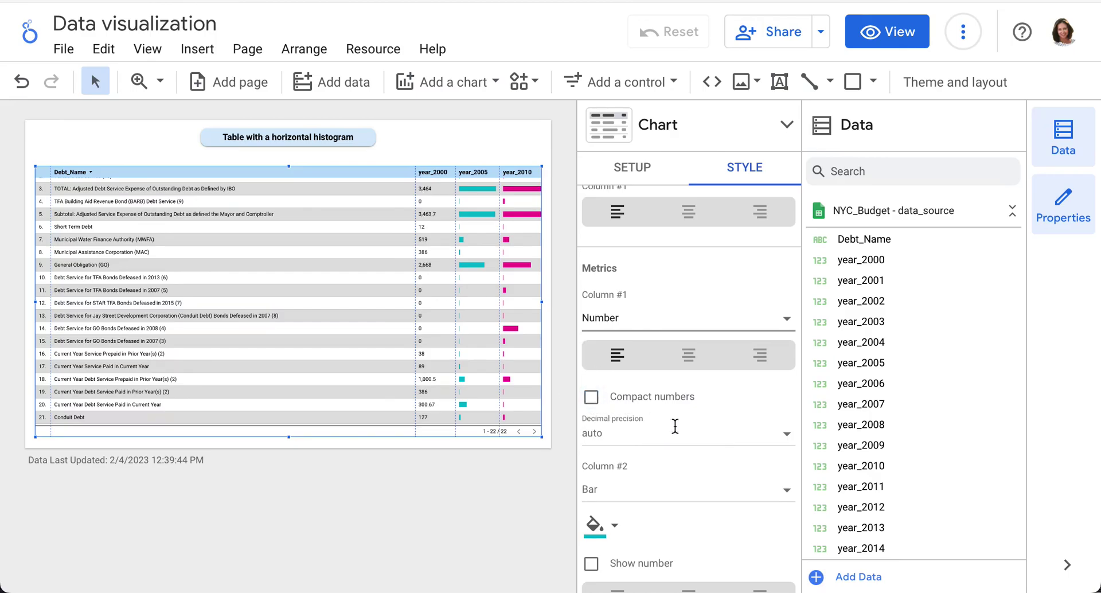
Keep year_2005 as bars and show compact numbers such as 4.3K beside them
scroll(672, 429, down, 3)
scroll(672, 433, down, 1)
click(666, 387)
click(664, 379)
scroll(668, 422, down, 2)
click(591, 397)
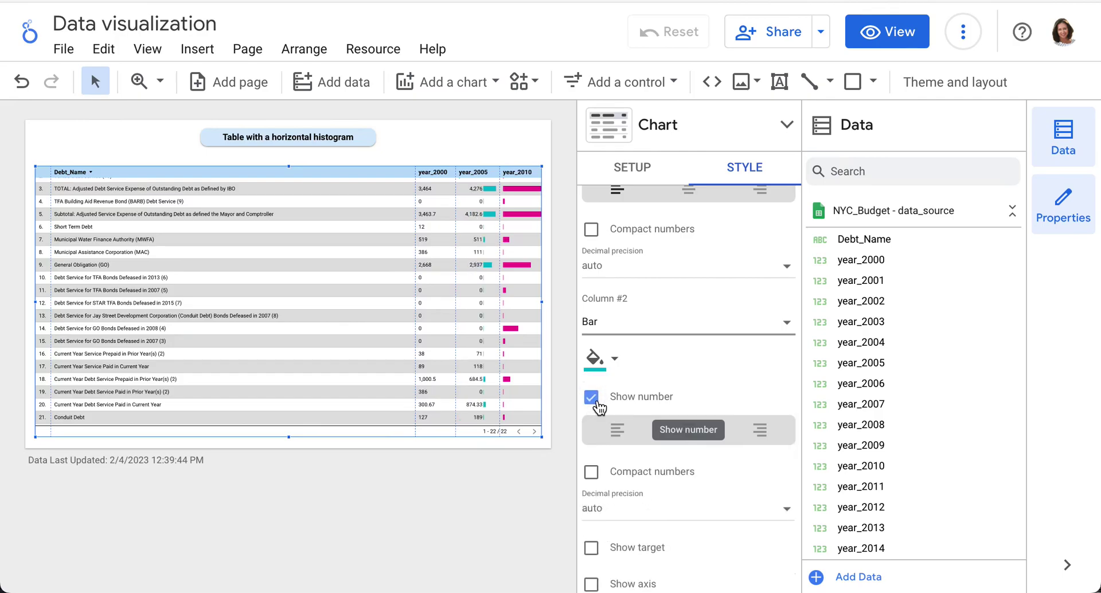
click(592, 472)
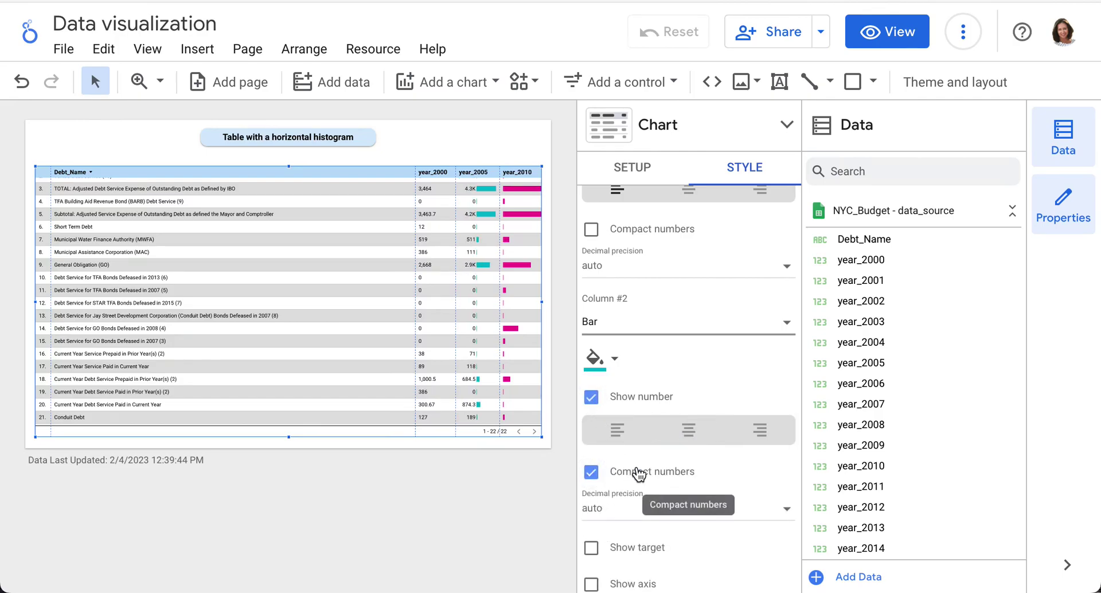
scroll(678, 474, down, 3)
Change the year_2010 column (Column #3) from bars to a heatmap with red fill
scroll(678, 474, down, 1)
scroll(675, 469, down, 1)
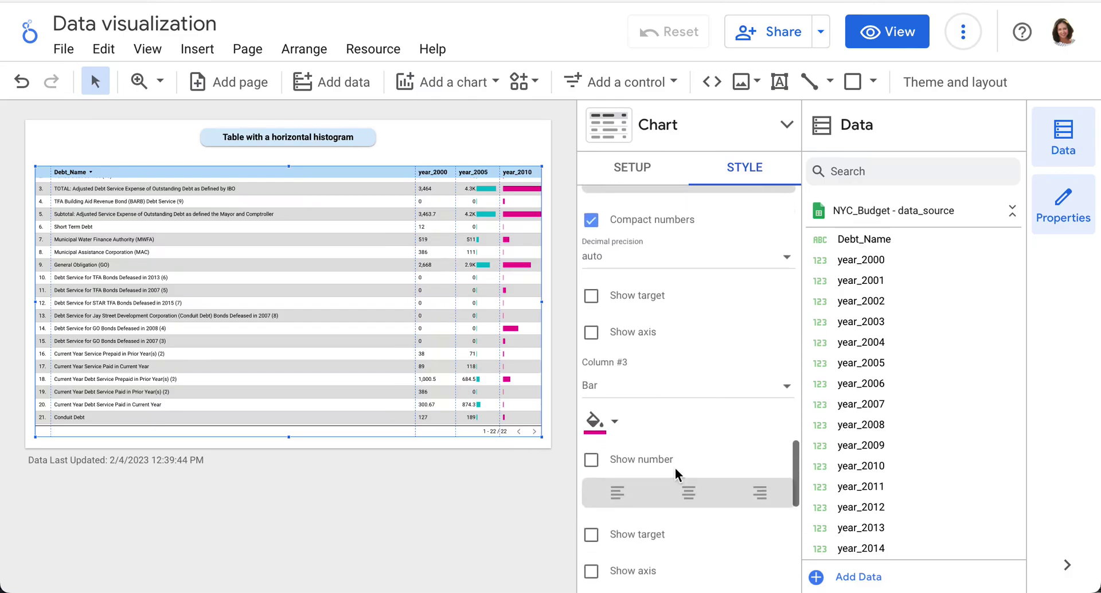
click(701, 392)
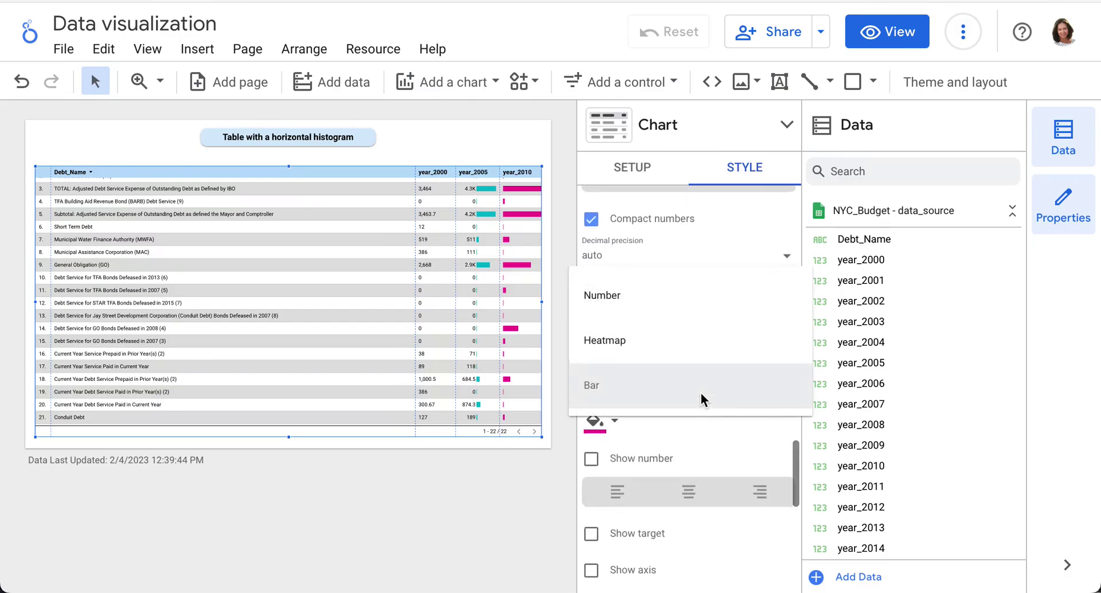
click(687, 347)
mouse_move(509, 171)
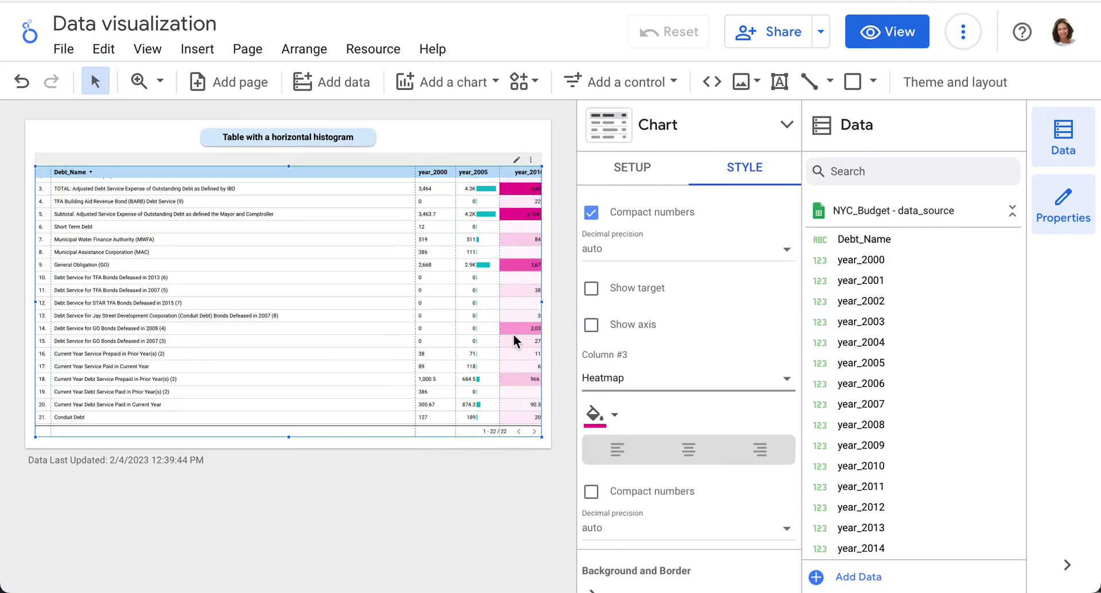
click(613, 421)
click(680, 382)
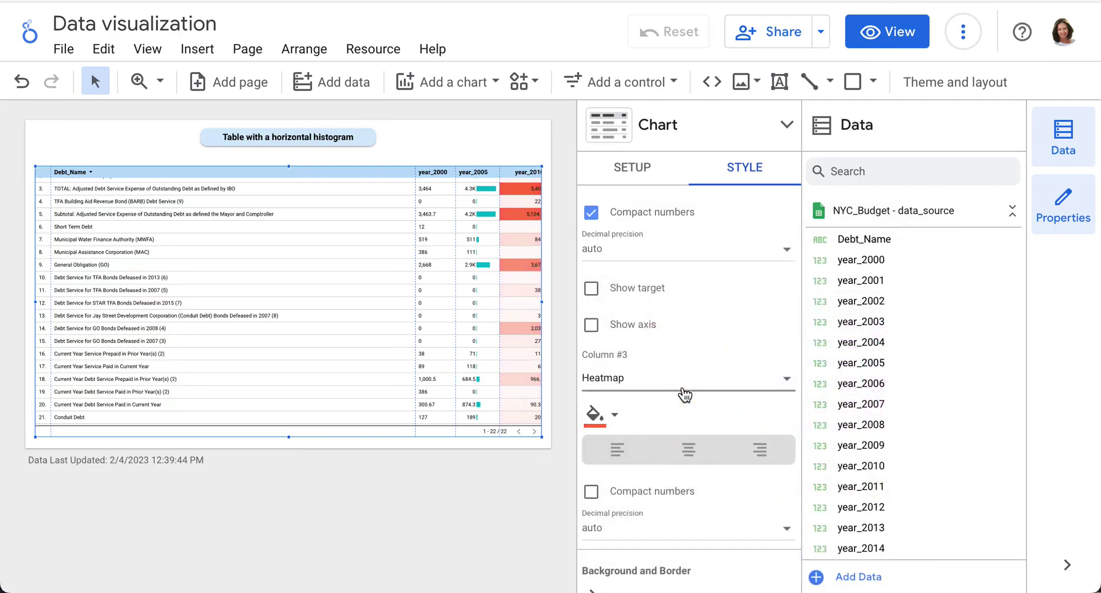
scroll(687, 391, down, 3)
Give the table border radius 15 and enable the border shadow
scroll(685, 394, down, 2)
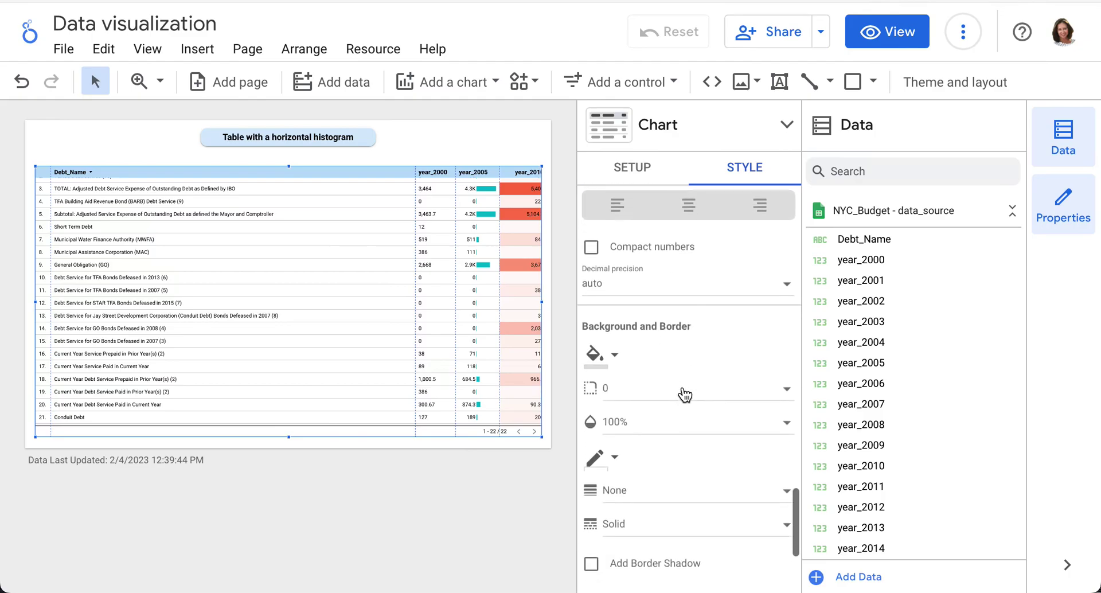
click(618, 381)
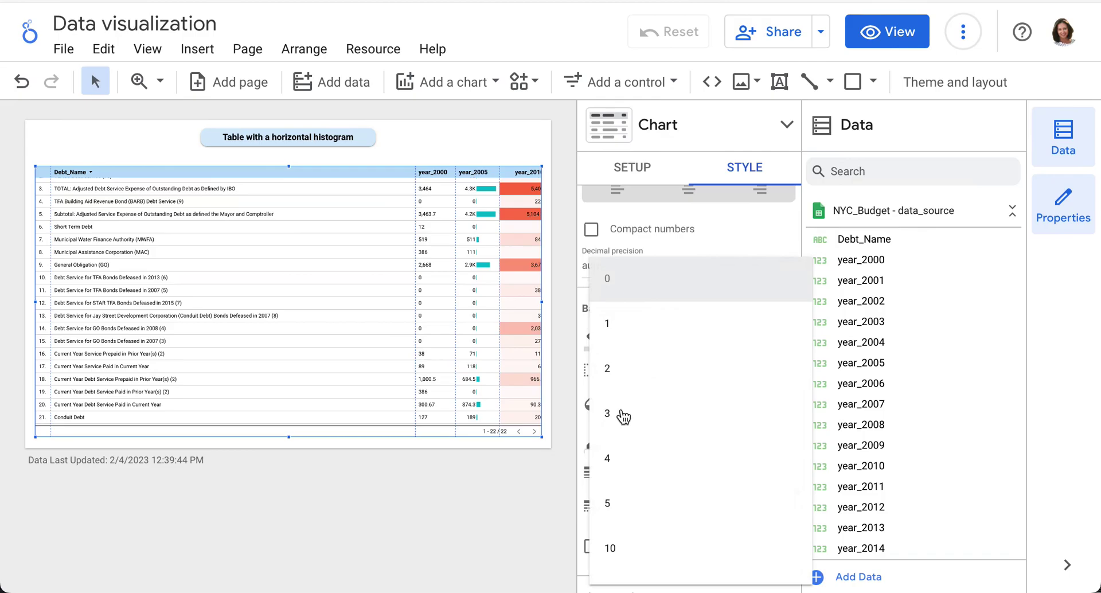
scroll(651, 470, down, 2)
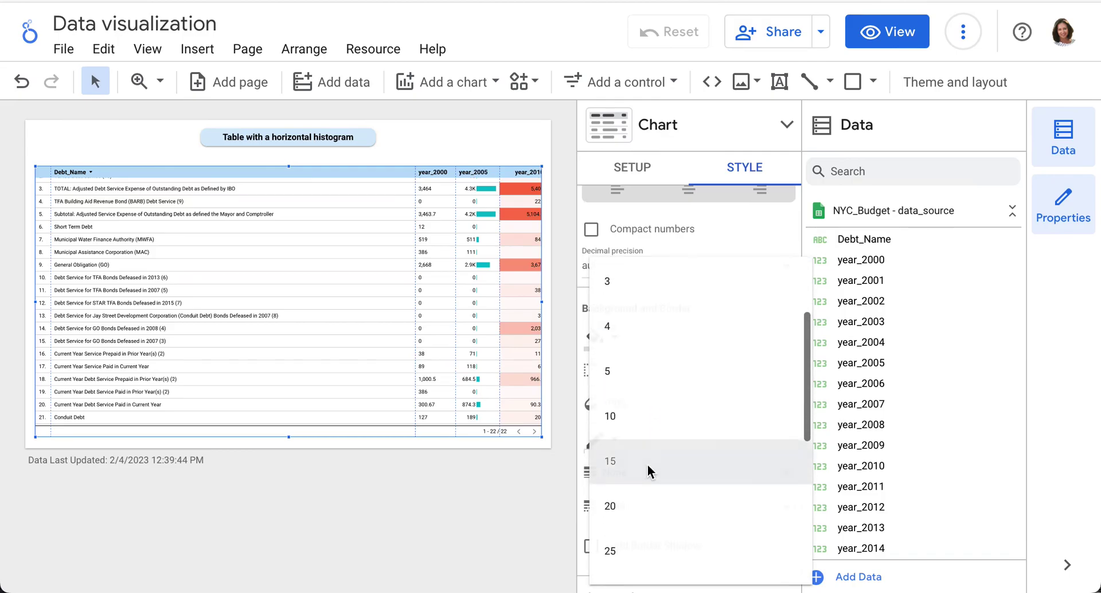
click(648, 463)
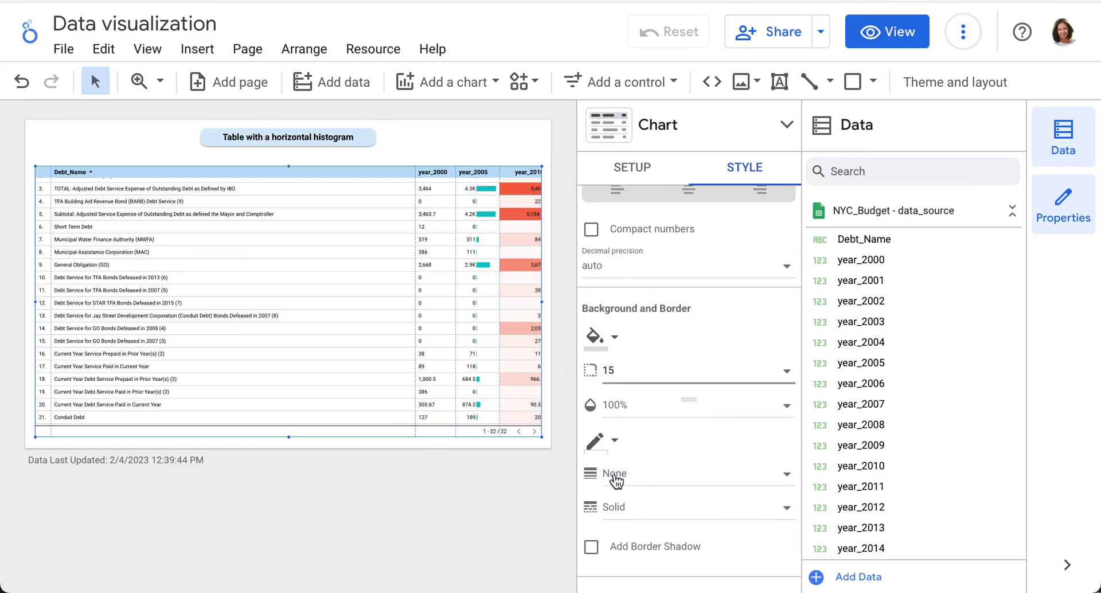
click(591, 552)
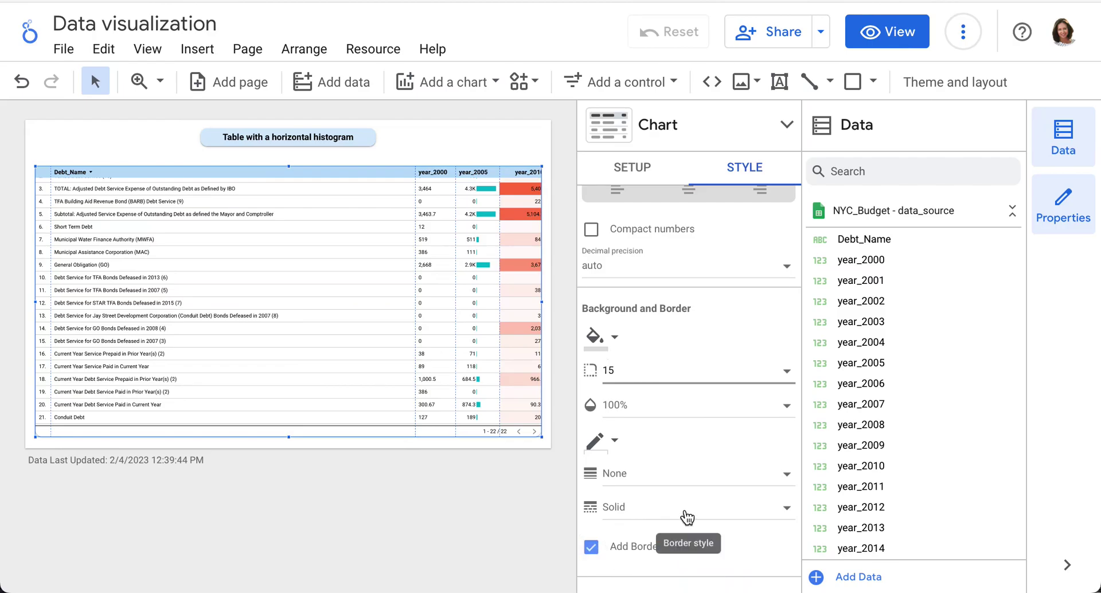
Narrow the Debt_Name column so year_2010 values like 5,402 show in full, then deselect the table
scroll(686, 515, down, 3)
scroll(684, 509, down, 1)
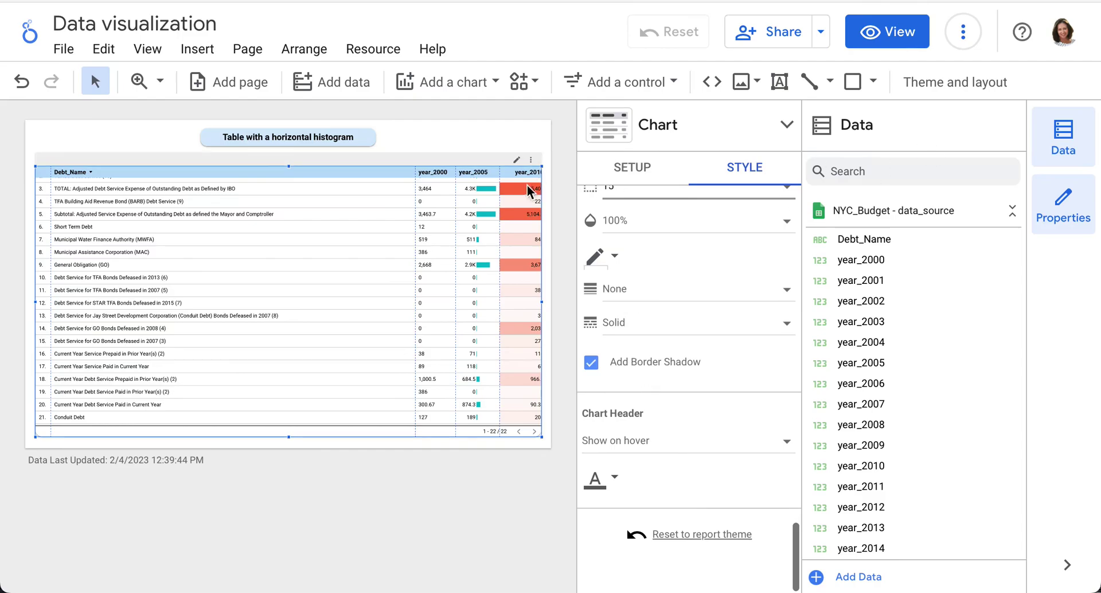
mouse_move(427, 246)
drag(415, 229, 411, 230)
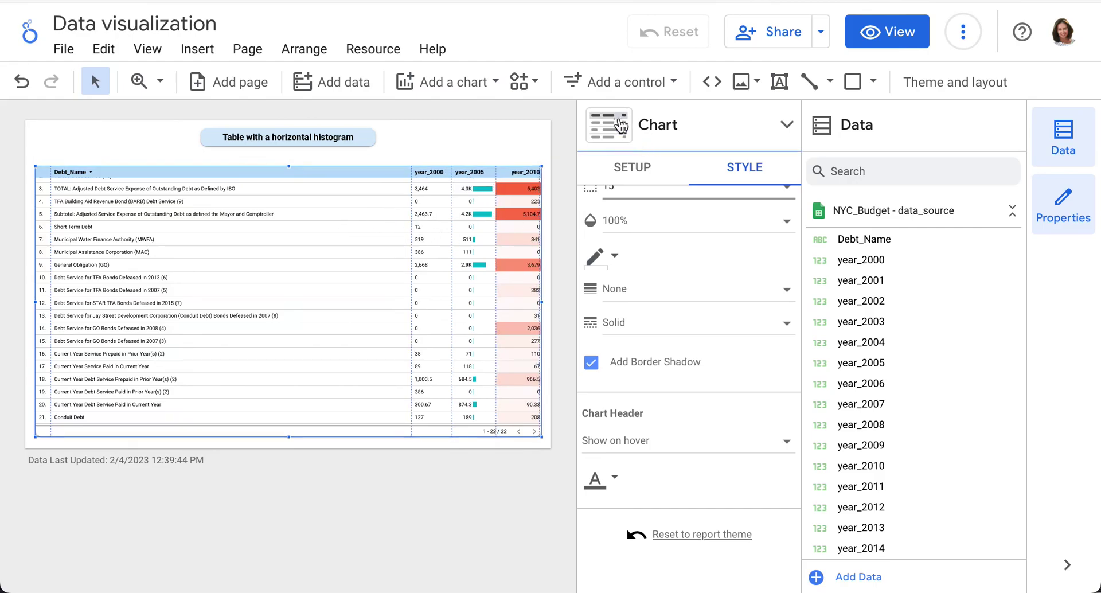
click(528, 134)
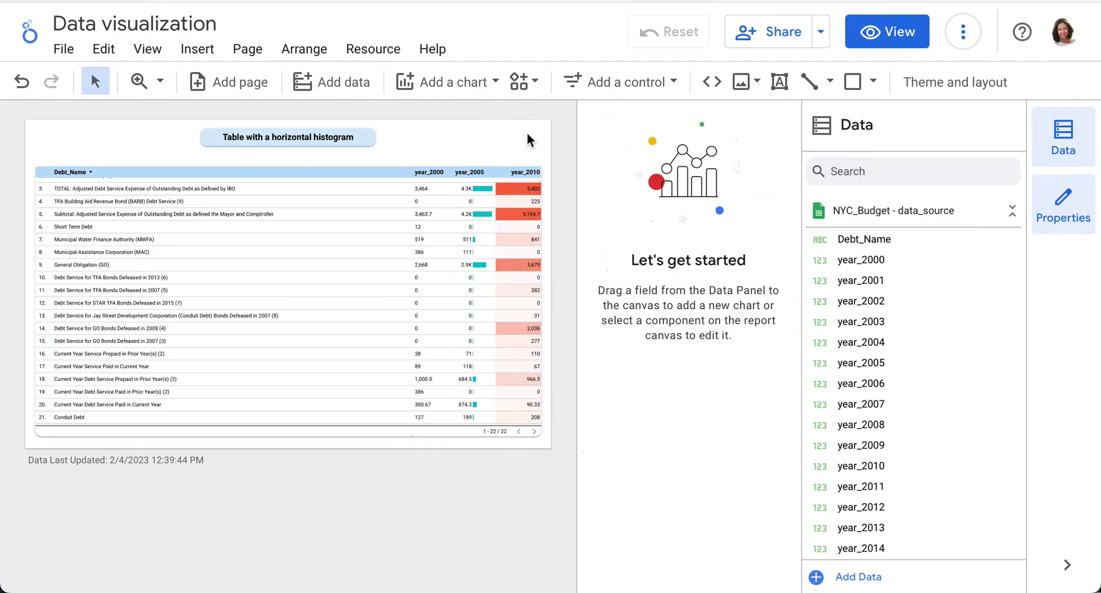
Switch the report to view mode and scroll through the table's rows 1–14
click(896, 34)
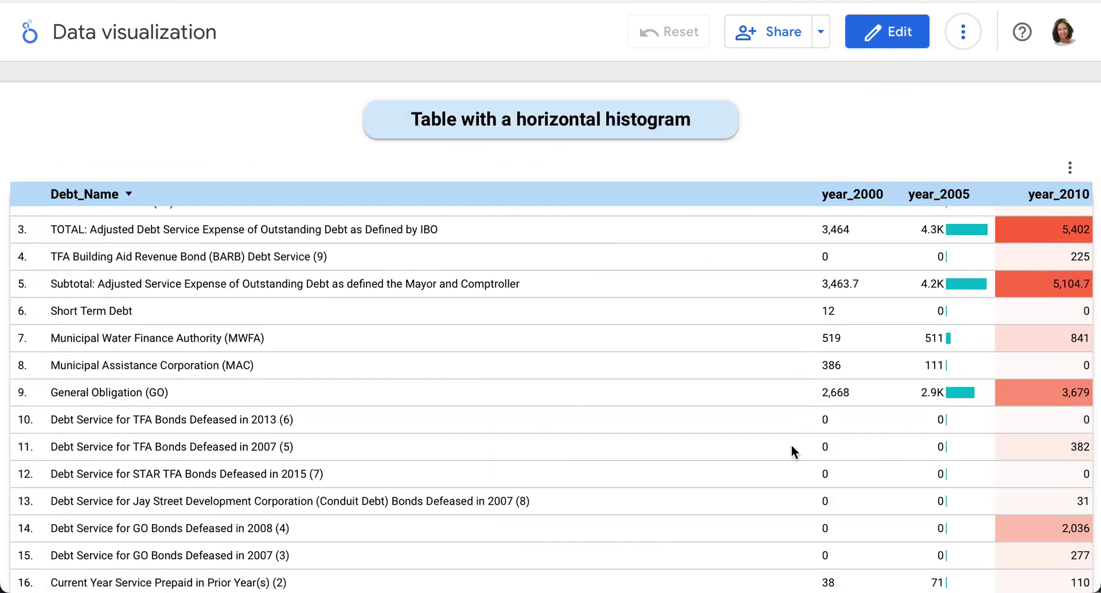
scroll(691, 370, up, 2)
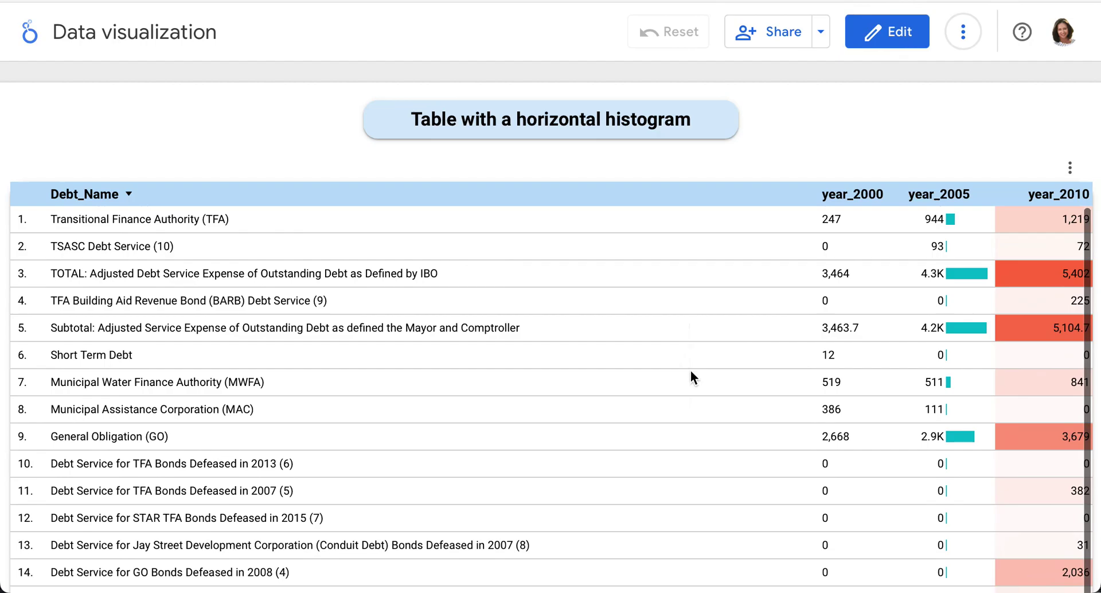
scroll(690, 379, down, 1)
scroll(690, 378, down, 2)
scroll(690, 379, up, 3)
scroll(691, 373, down, 3)
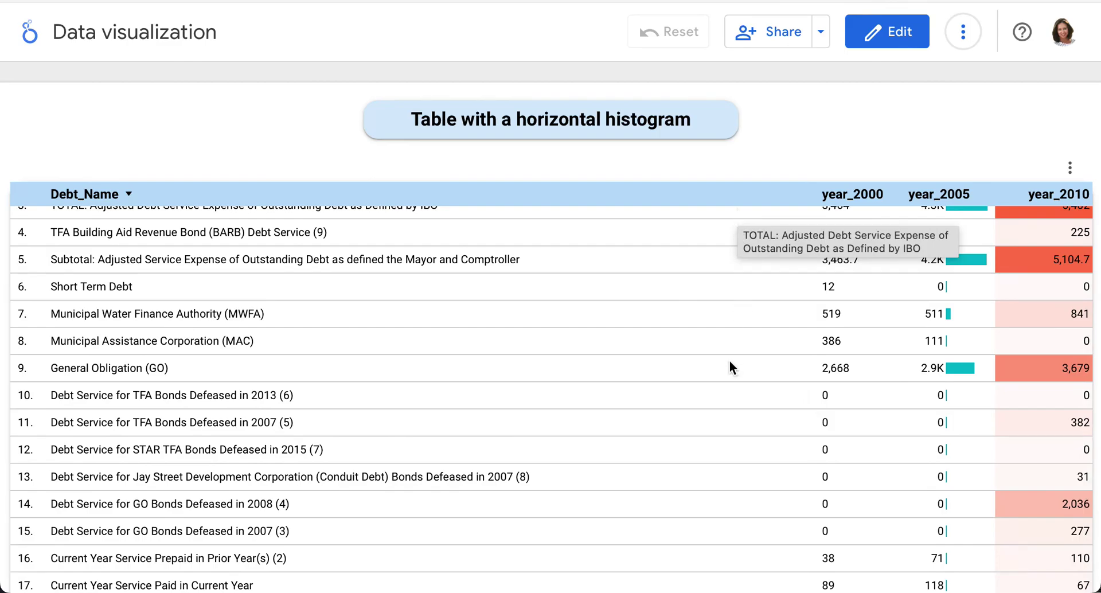
scroll(730, 363, up, 3)
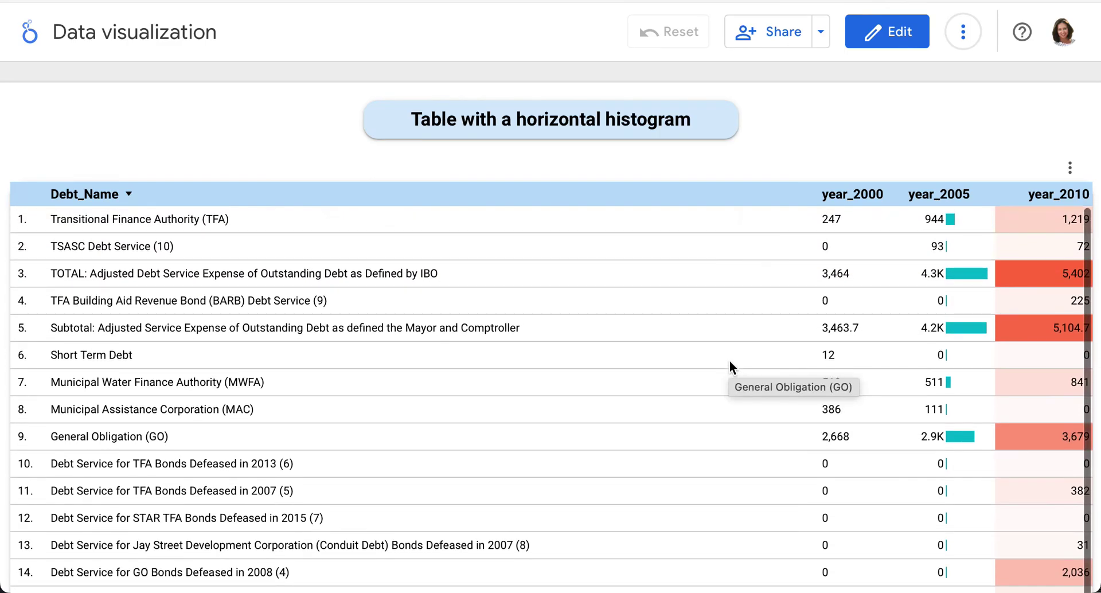